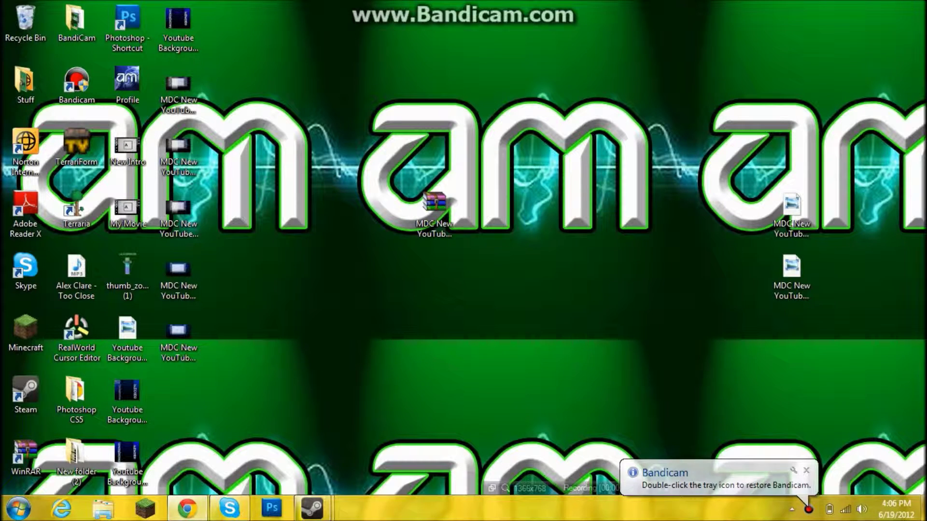
# - Move the MDC template archive and the two template PSD files over to the other desktop icons
pyautogui.moveTo(404, 1); pyautogui.dragTo(708, 440)
pyautogui.moveTo(434, 205); pyautogui.dragTo(794, 328)
pyautogui.moveTo(858, 411); pyautogui.dragTo(737, 147)
pyautogui.moveTo(792, 206); pyautogui.dragTo(180, 393)
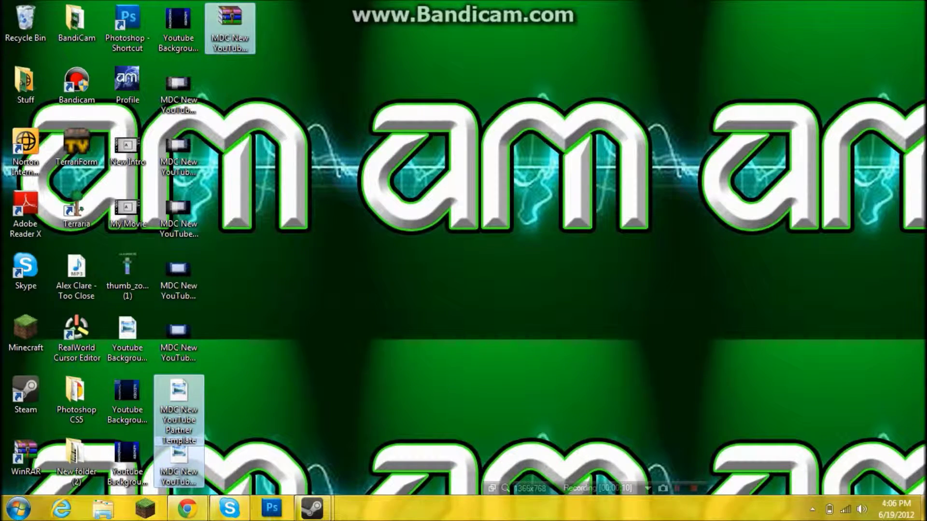
# - Switch to Chrome and examine how the custom background looks along the YouTube channel's feed page
pyautogui.click(188, 509)
pyautogui.scroll(6, 343, 333)
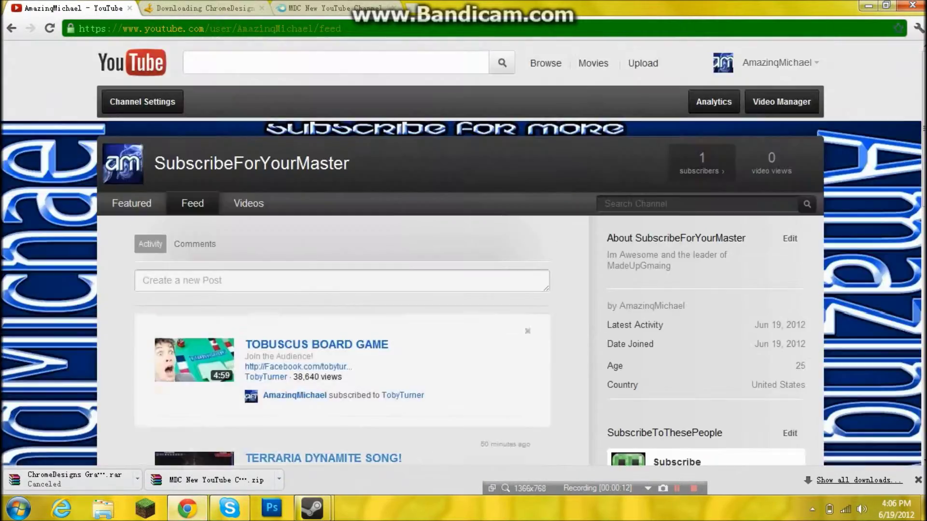
pyautogui.scroll(-4, 463, 253)
pyautogui.scroll(-6, 463, 253)
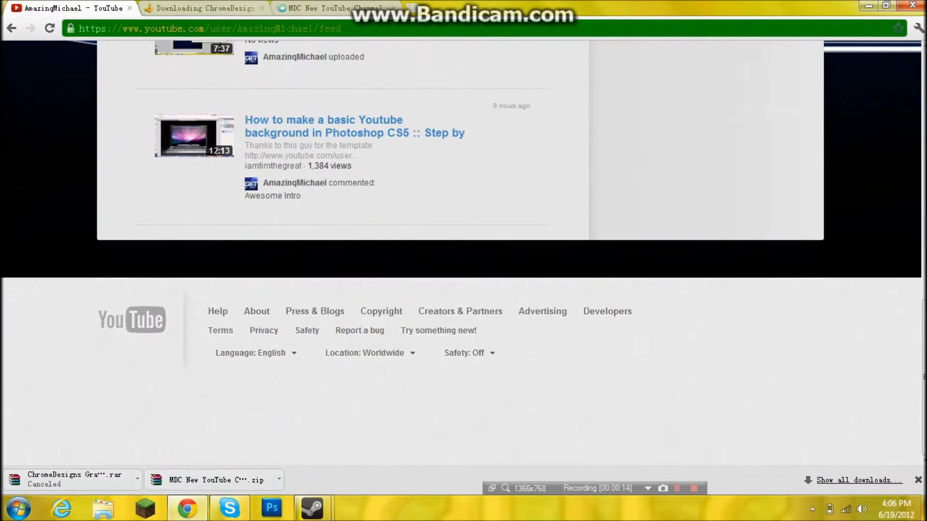
pyautogui.scroll(4, 463, 253)
pyautogui.scroll(4, 338, 251)
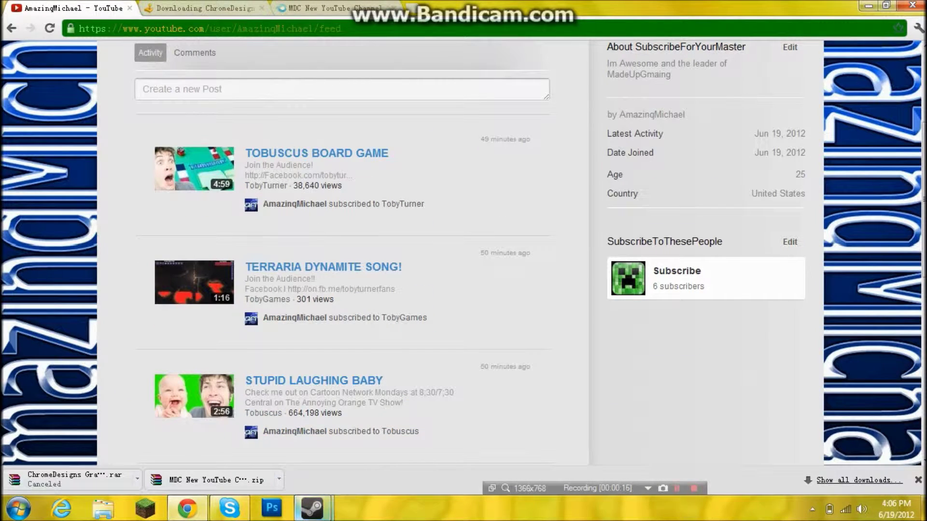
# - Switch to Photoshop and open the MDC New YouTube Template PSD file from the Desktop
pyautogui.click(272, 508)
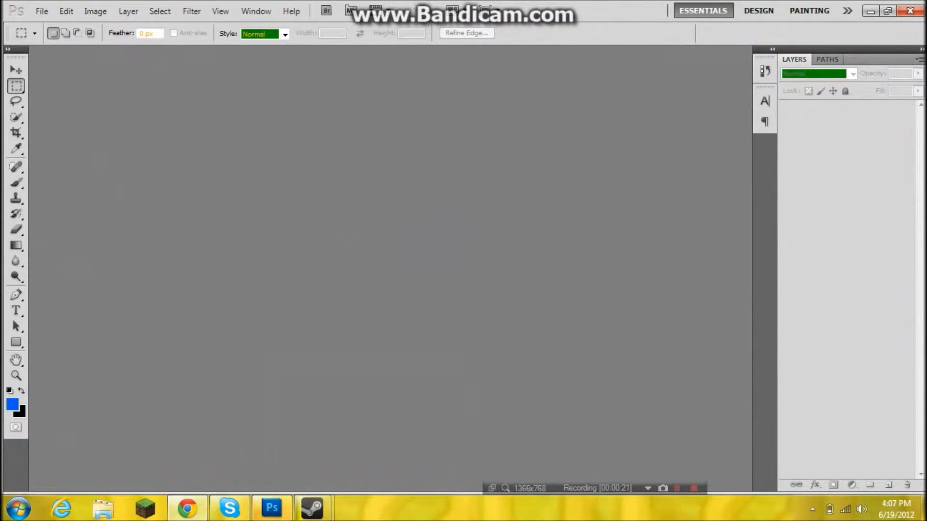
pyautogui.click(41, 11)
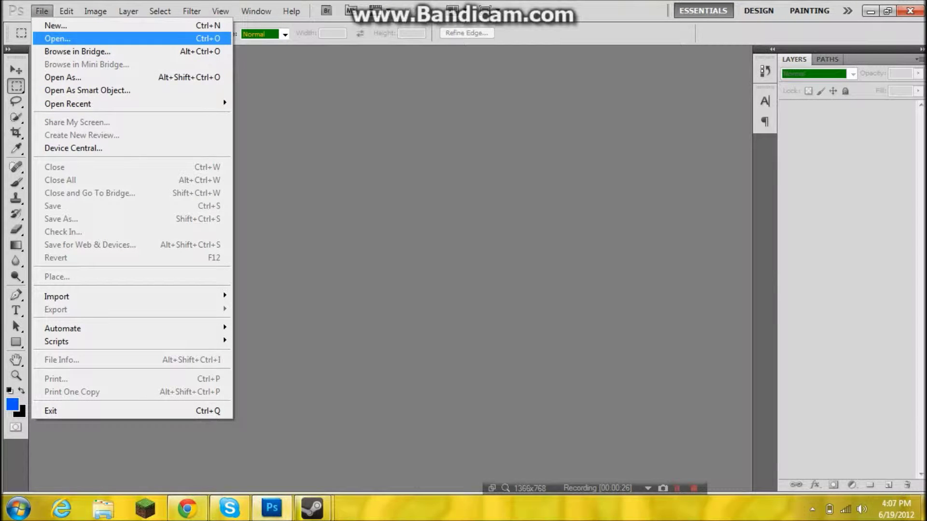
pyautogui.click(58, 39)
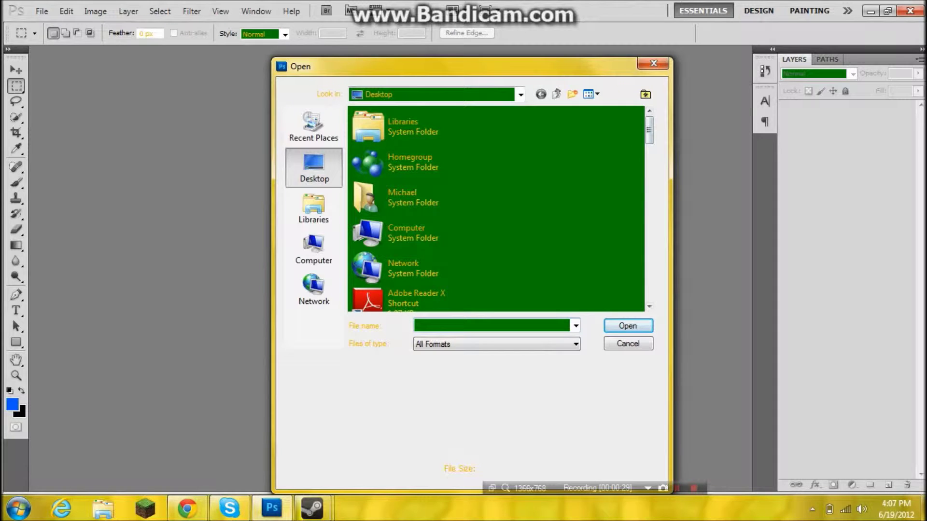
pyautogui.scroll(-10, 496, 208)
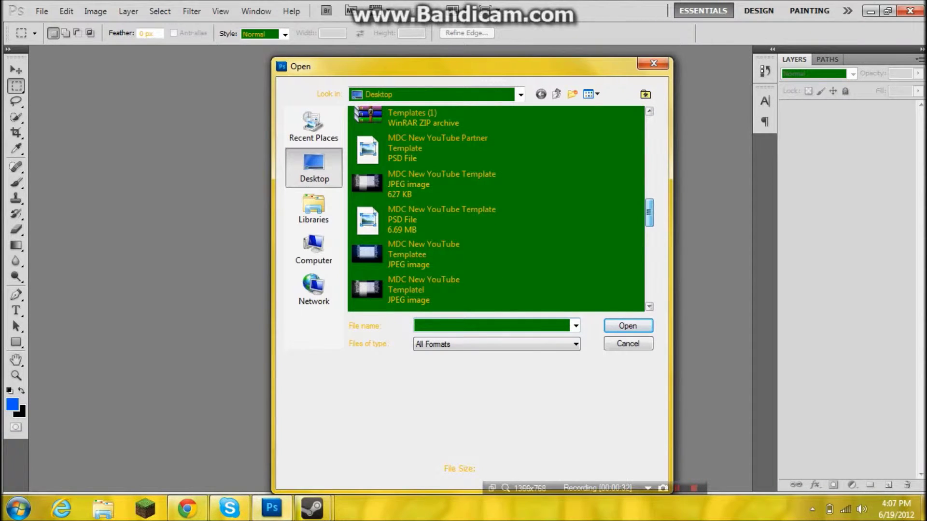
pyautogui.click(424, 220)
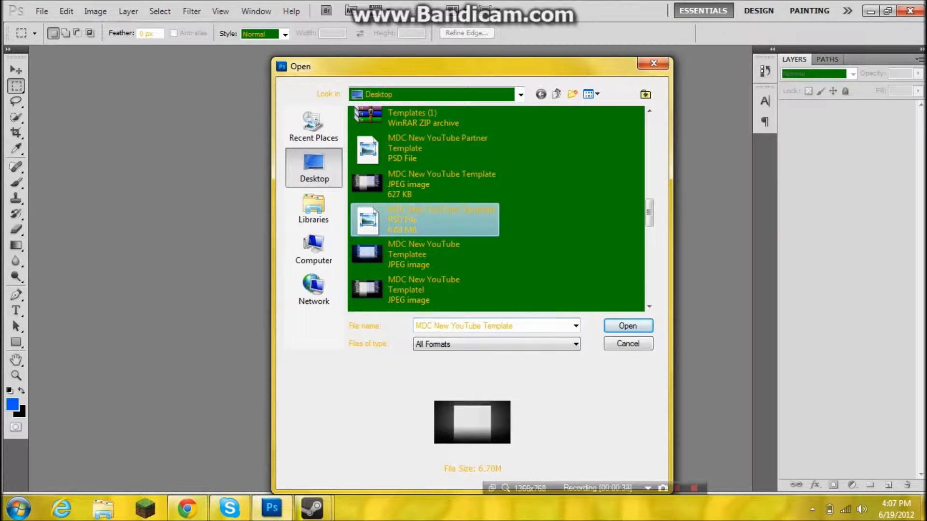
pyautogui.click(424, 148)
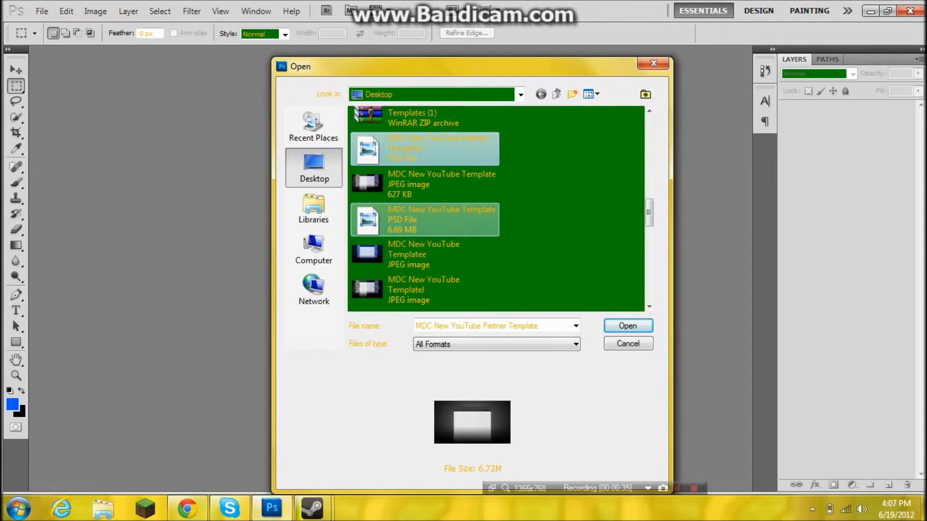
pyautogui.click(425, 220)
pyautogui.click(628, 326)
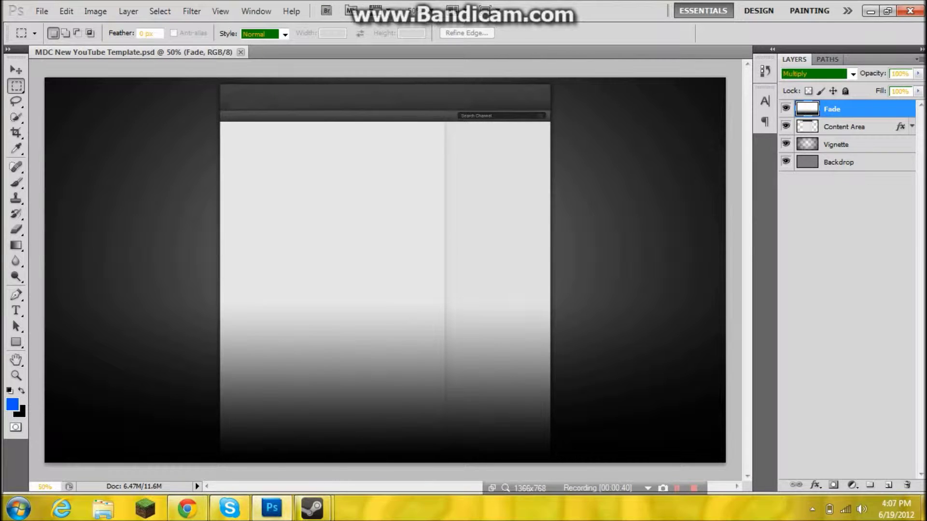
# - Merge the Fade, Content Area, Vignette and Backdrop layers into one and add an empty layer above it
pyautogui.click(847, 227)
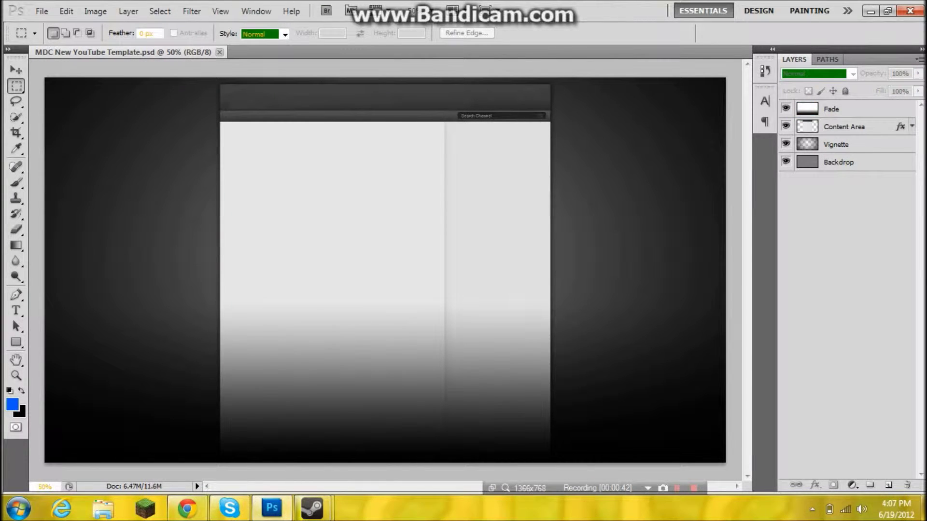
pyautogui.click(855, 162)
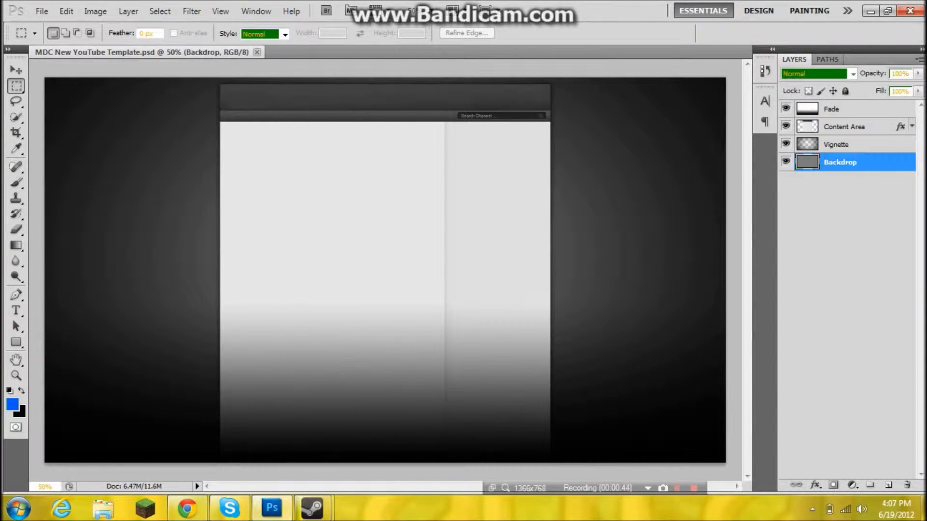
pyautogui.keyDown('ctrl'); pyautogui.click(854, 144); pyautogui.keyUp('ctrl')
pyautogui.keyDown('ctrl'); pyautogui.click(855, 127); pyautogui.keyUp('ctrl')
pyautogui.hotkey('alt', 'shift', ']')
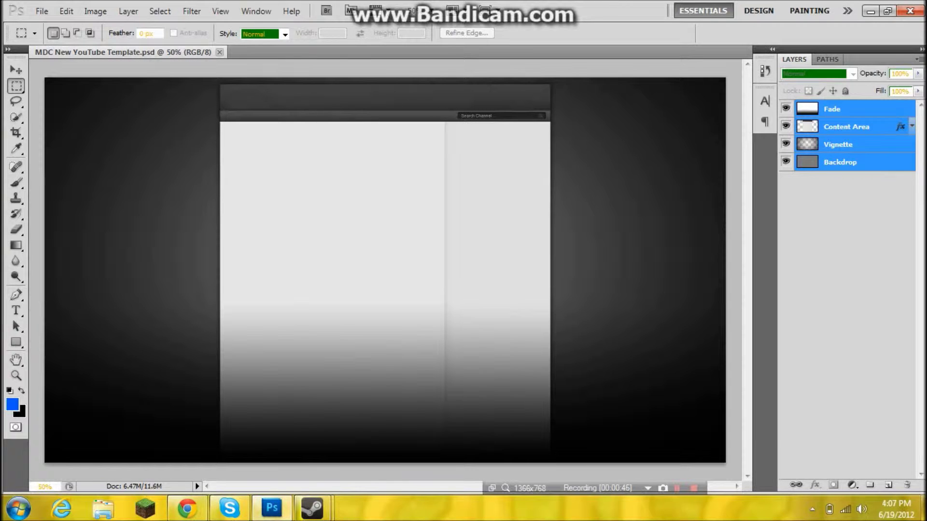
pyautogui.hotkey('ctrl', 'e')
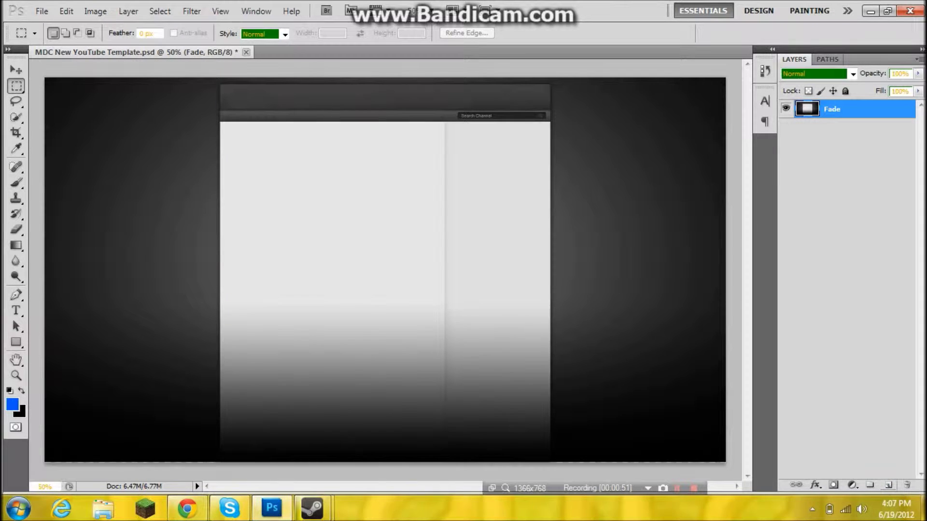
pyautogui.click(888, 484)
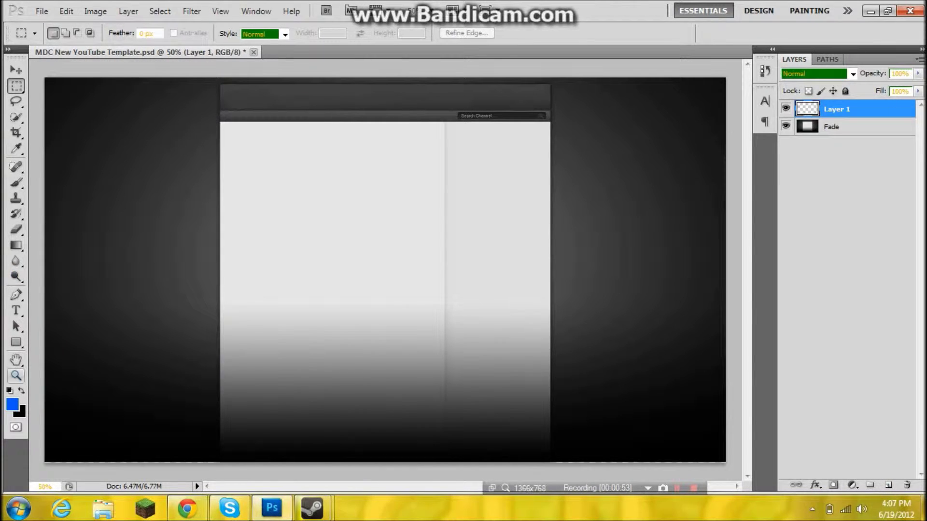
pyautogui.click(12, 404)
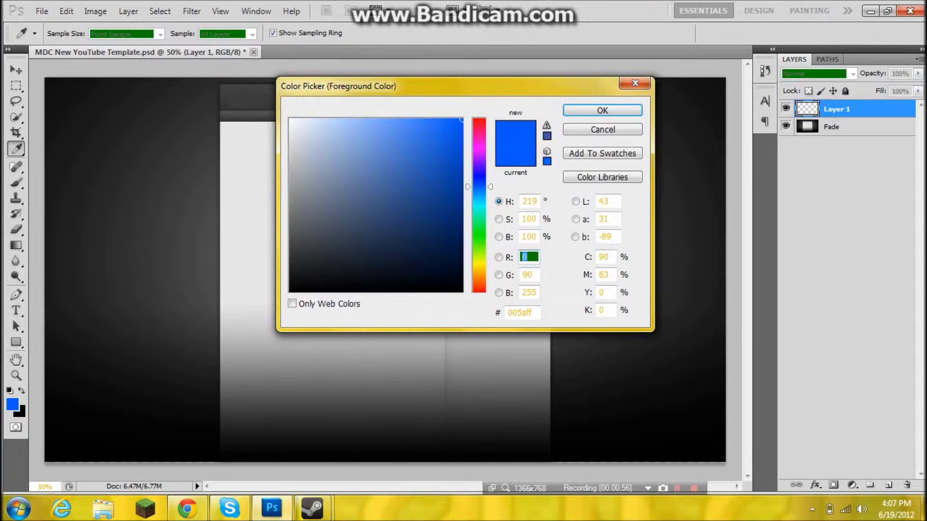
pyautogui.click(660, 100)
pyautogui.click(635, 83)
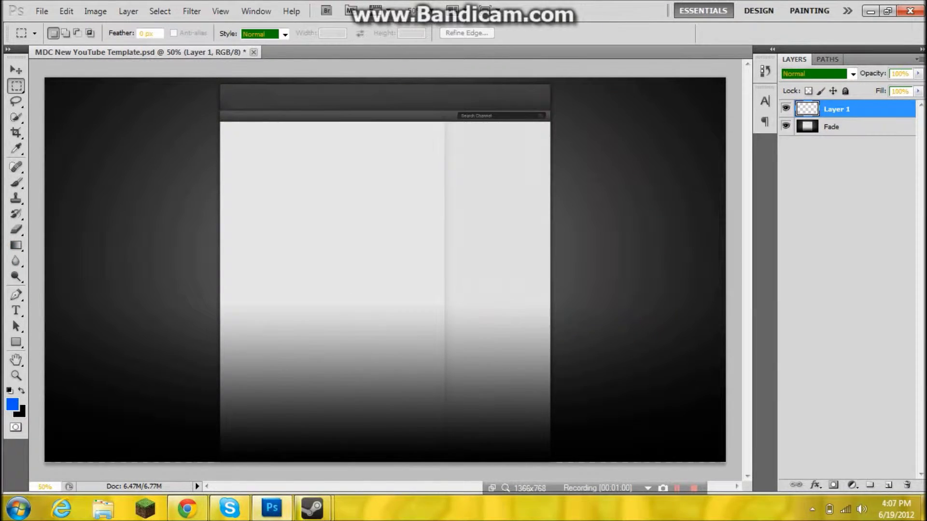
# - Fill the new layer with a blue-to-black linear gradient from top to bottom and set its blend mode to Overlay
pyautogui.click(16, 245)
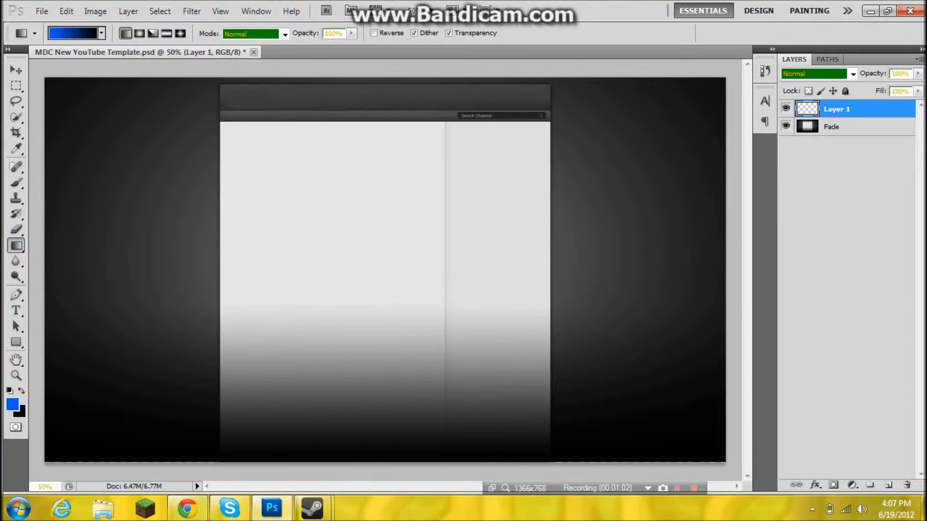
pyautogui.moveTo(387, 80); pyautogui.dragTo(377, 457)
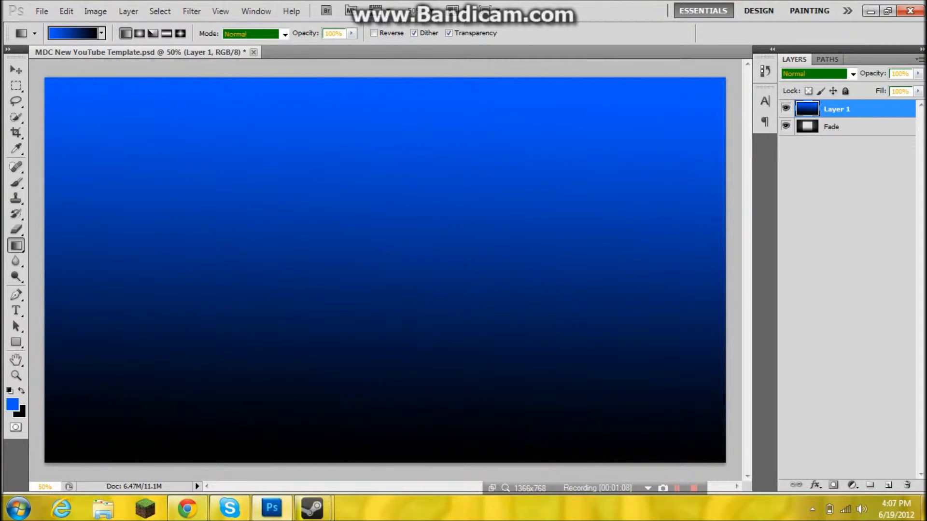
pyautogui.click(820, 74)
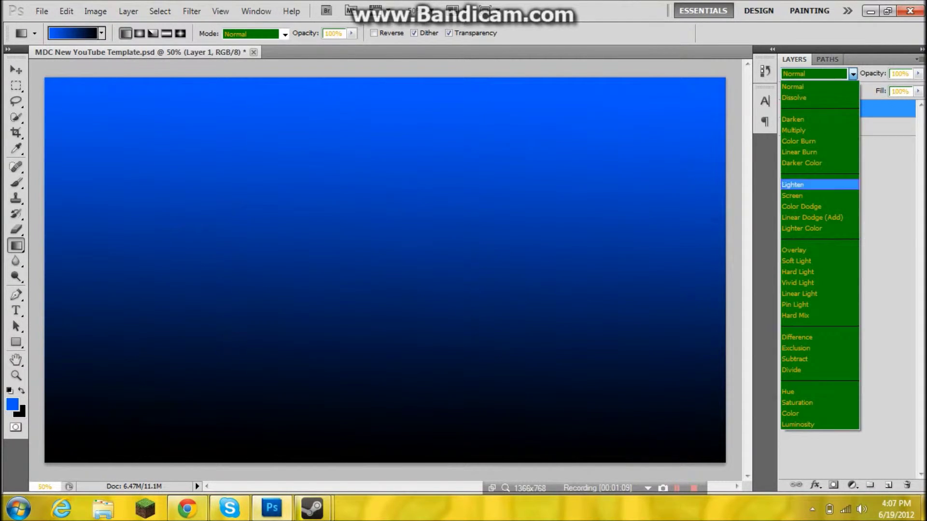
pyautogui.click(802, 250)
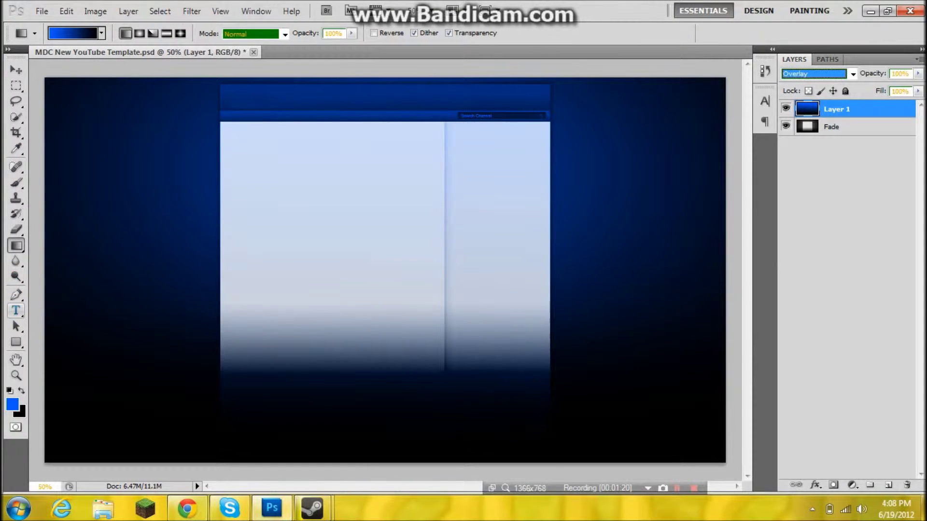
# - Add the text "SubscribePlease" in BD Bardust at 72 pt over the template's content area
pyautogui.click(16, 310)
pyautogui.click(248, 278)
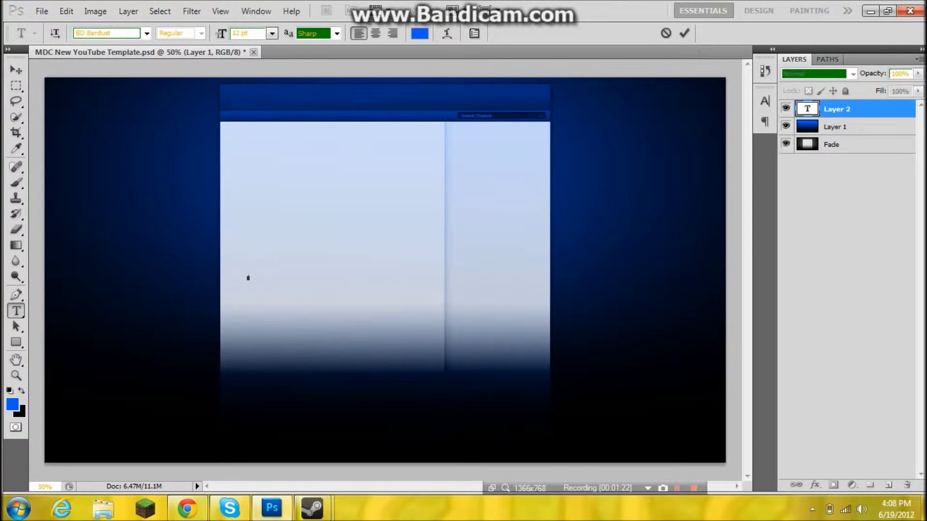
pyautogui.click(272, 33)
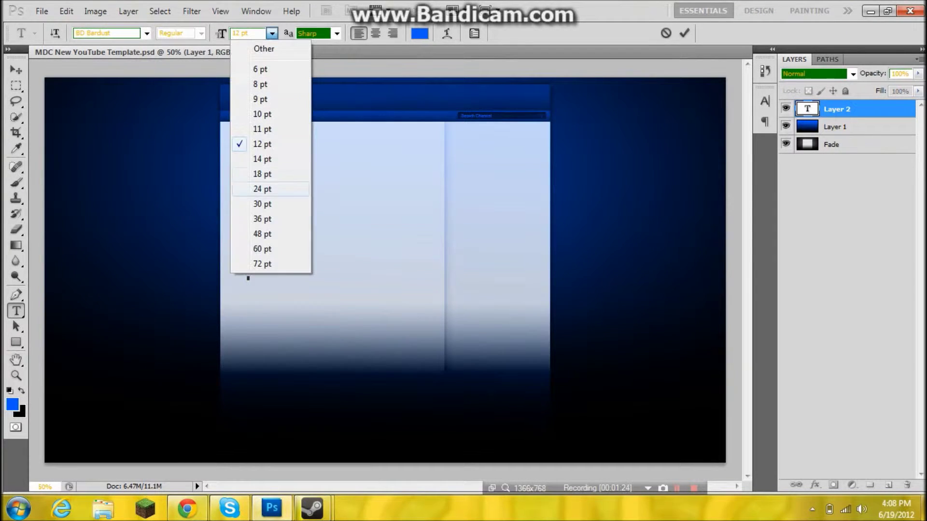
pyautogui.click(262, 263)
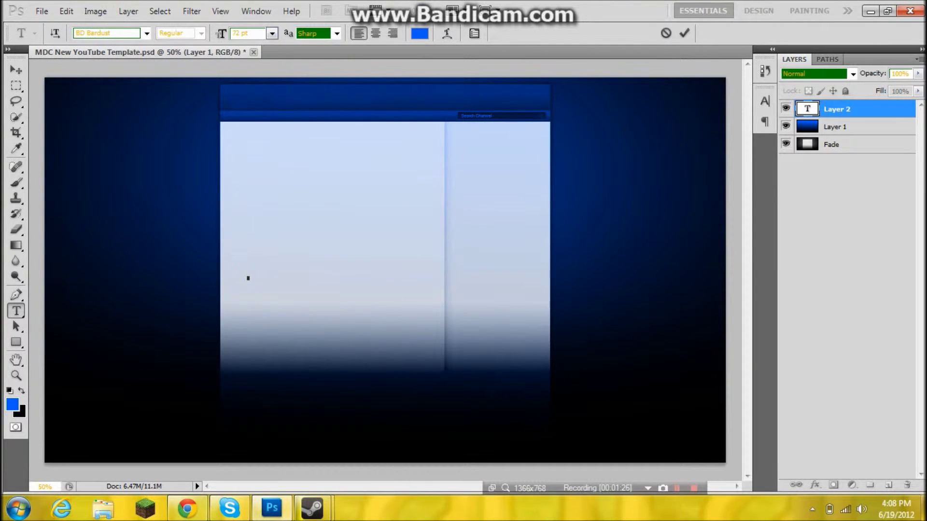
pyautogui.write('subc')
pyautogui.press('BackSpace')
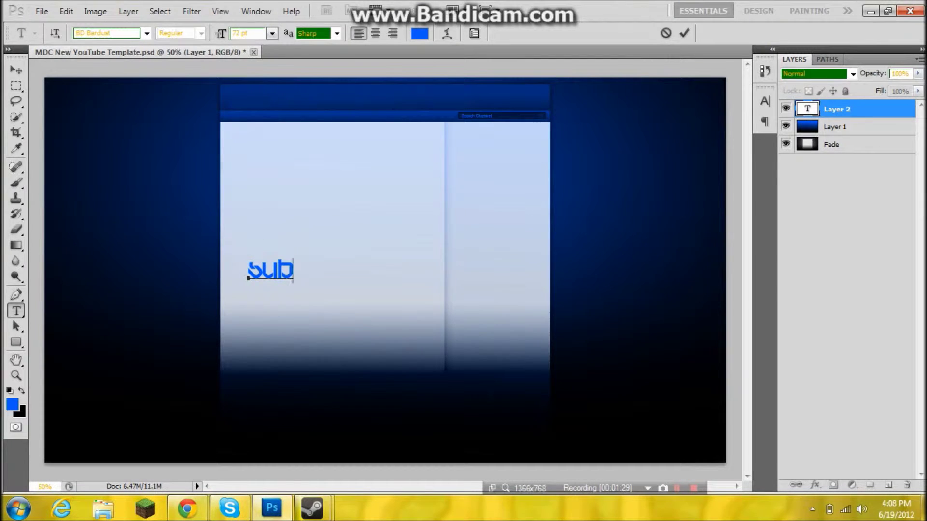
pyautogui.write('sc  ribe')
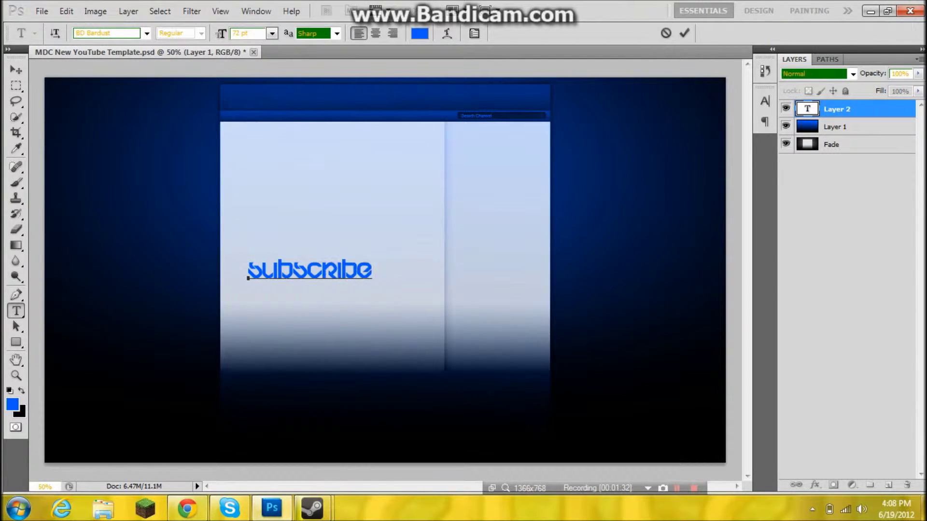
pyautogui.write('plea se')
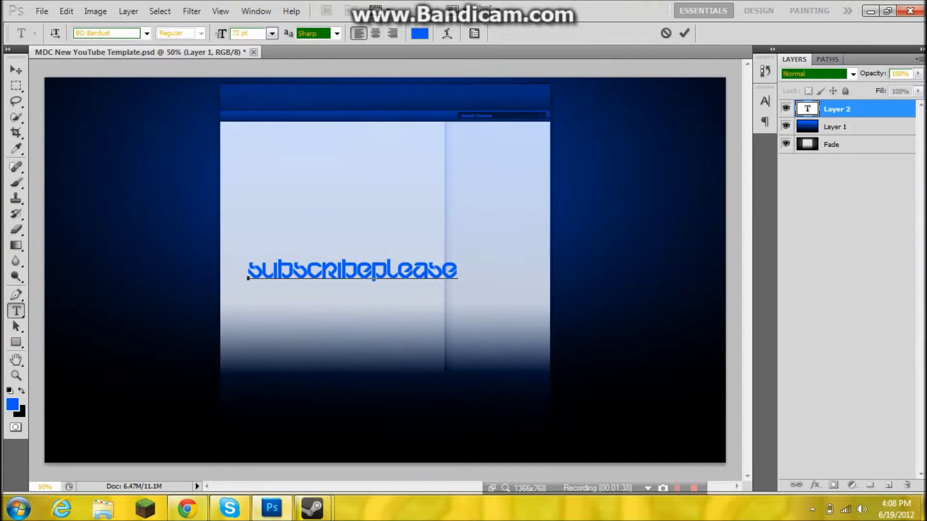
pyautogui.hotkey('ctrl', 'a')
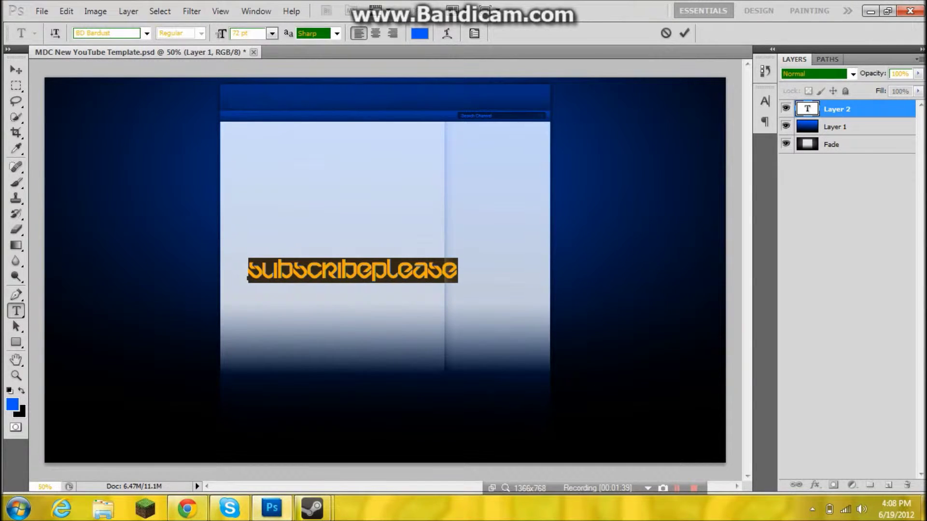
pyautogui.hotkey('ctrl', 'Return')
# - Add a Stroke effect in light blue (#93b9ff) to the SubscribePlease text layer
pyautogui.rightClick(849, 110)
pyautogui.click(789, 133)
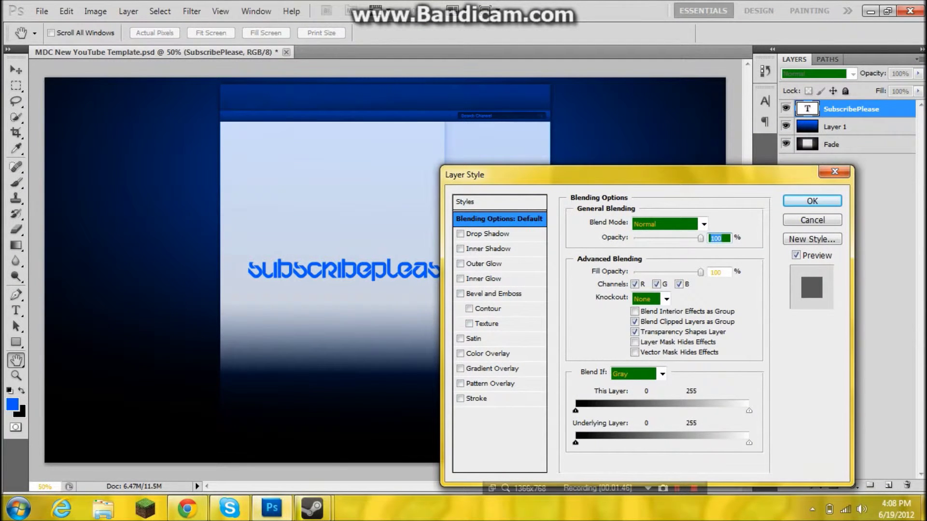
pyautogui.click(477, 399)
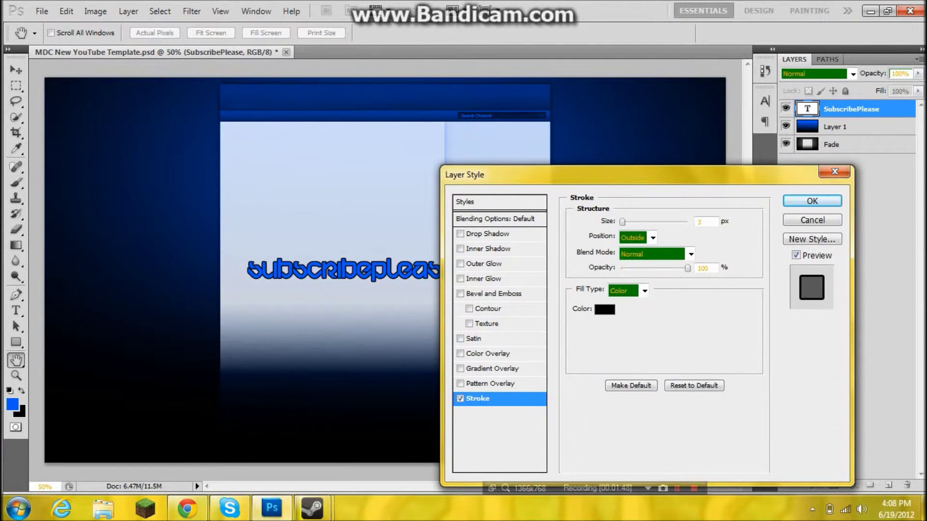
pyautogui.click(604, 309)
pyautogui.moveTo(479, 178); pyautogui.dragTo(479, 189)
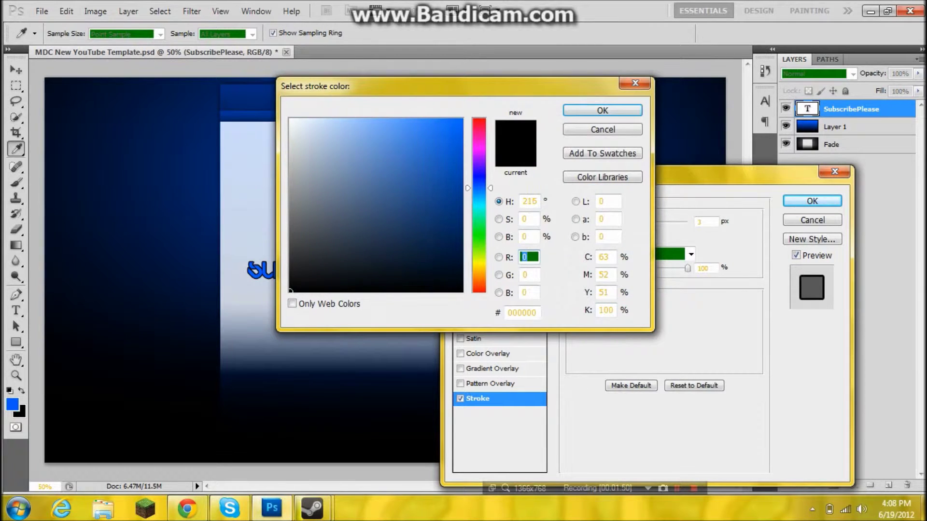
pyautogui.click(363, 119)
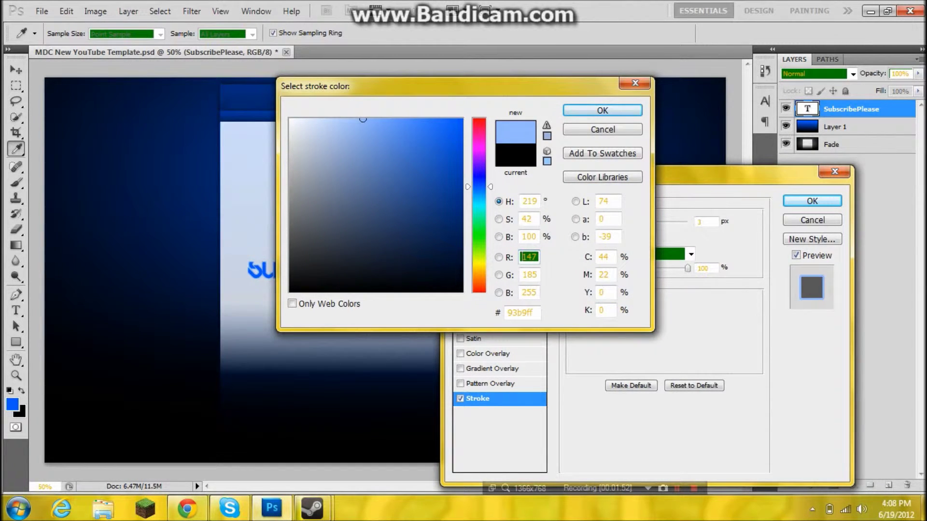
pyautogui.press('Return')
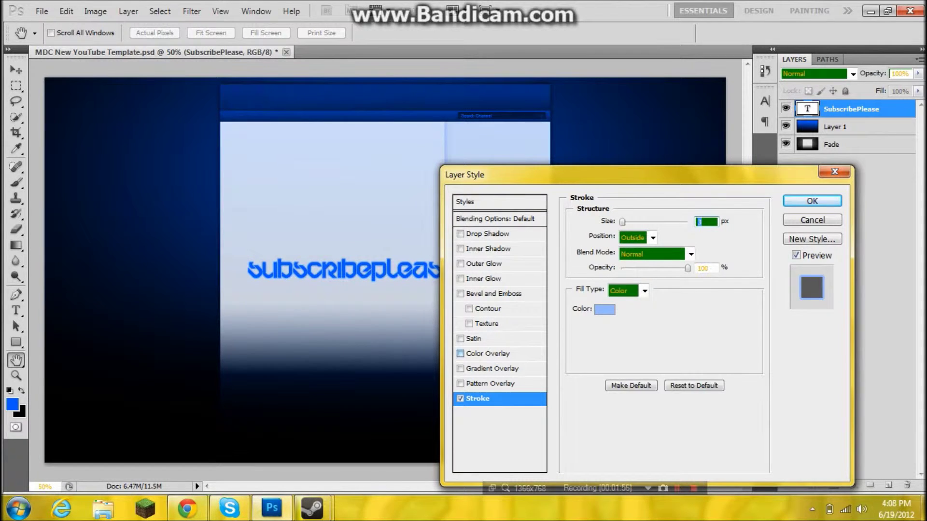
# - Try a Color Overlay in near-white (#fbfbfb) on the SubscribePlease text, keeping the text in view
pyautogui.click(487, 353)
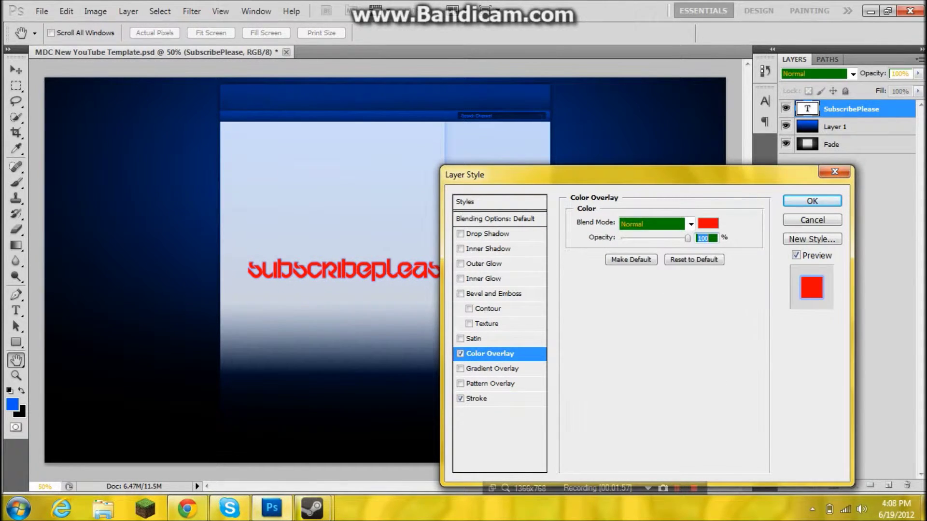
pyautogui.click(707, 223)
pyautogui.click(290, 121)
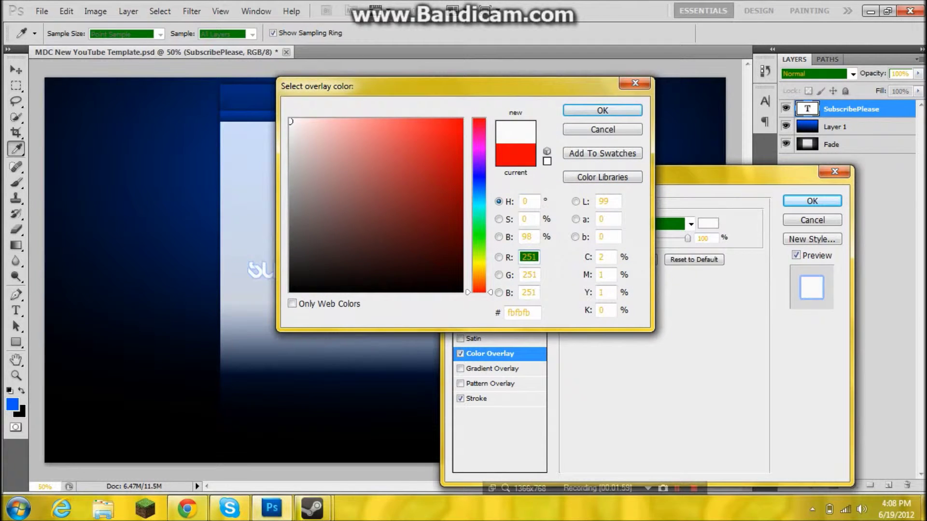
pyautogui.press('Return')
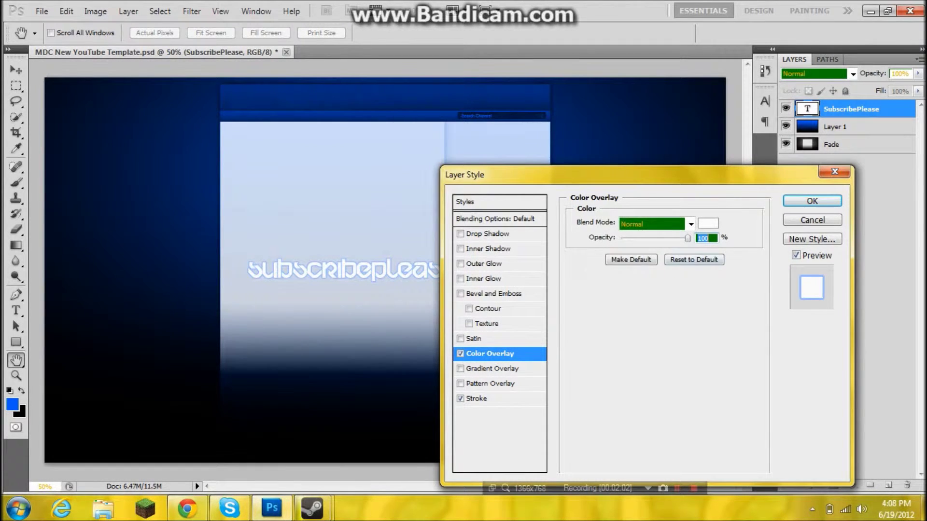
pyautogui.moveTo(627, 174); pyautogui.dragTo(785, 173)
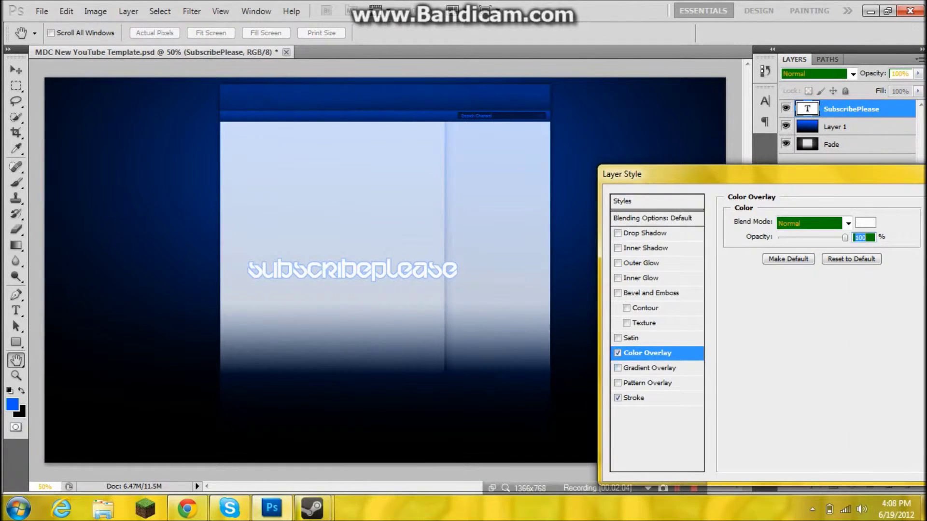
# - Try a Chisel Hard Bevel and Emboss with a size of 16 px on the text, and cancel the layer style changes
pyautogui.click(653, 293)
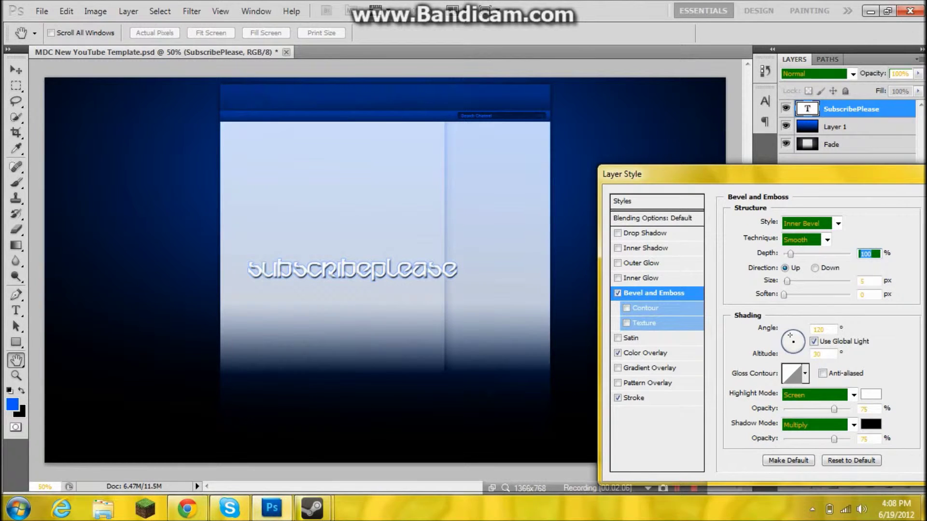
pyautogui.click(826, 239)
pyautogui.click(801, 264)
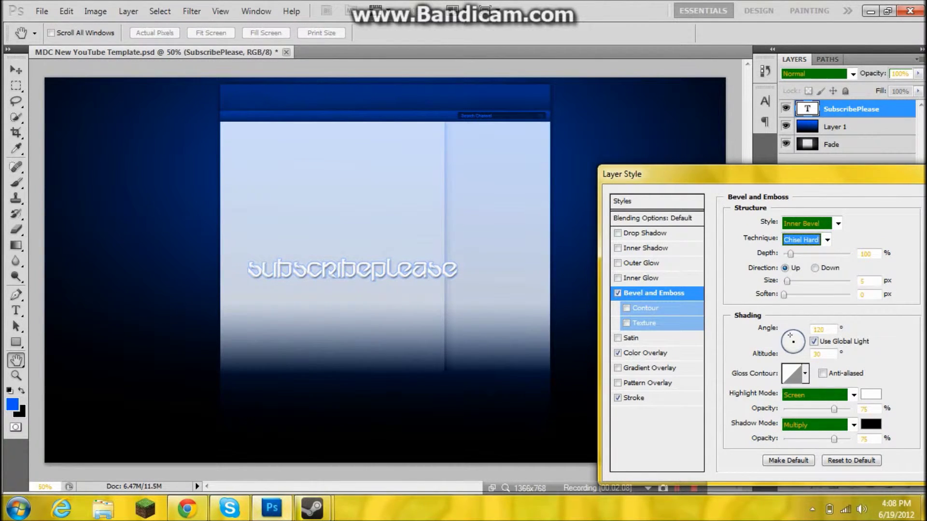
pyautogui.moveTo(787, 281); pyautogui.dragTo(792, 281)
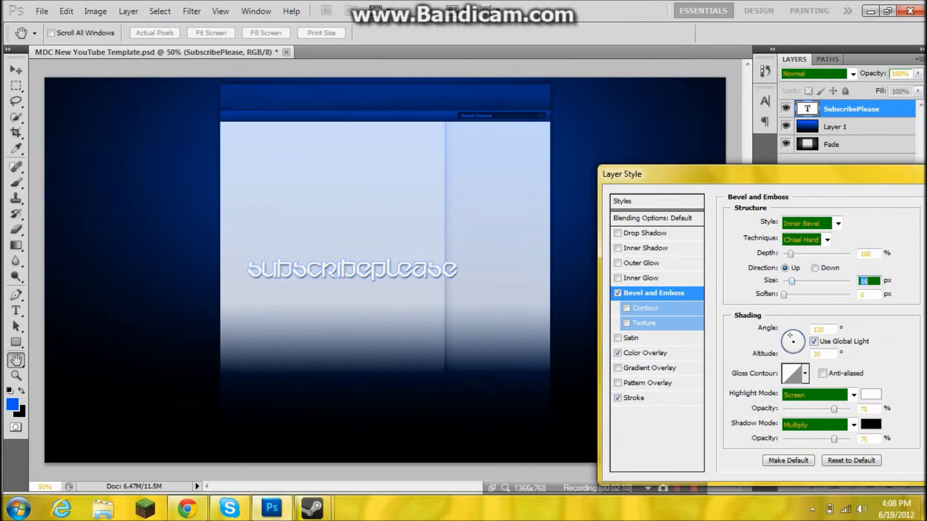
pyautogui.press('Tab')
pyautogui.press('Up')
pyautogui.press('Up')
pyautogui.press('Up')
pyautogui.moveTo(758, 174); pyautogui.dragTo(589, 179)
pyautogui.press('Escape')
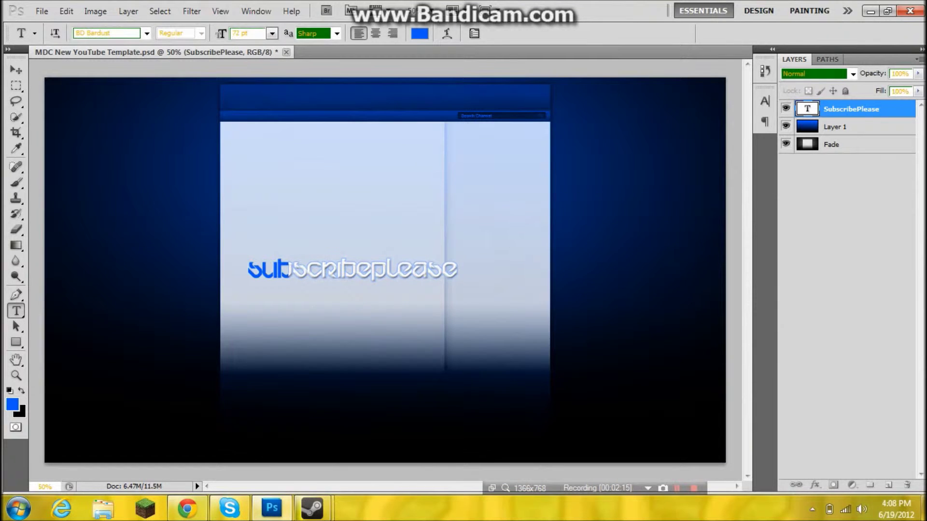
# - Rotate the SubscribePlease text 90° counterclockwise and place it vertically against the outer left edge of the content area
pyautogui.moveTo(397, 271); pyautogui.dragTo(458, 270)
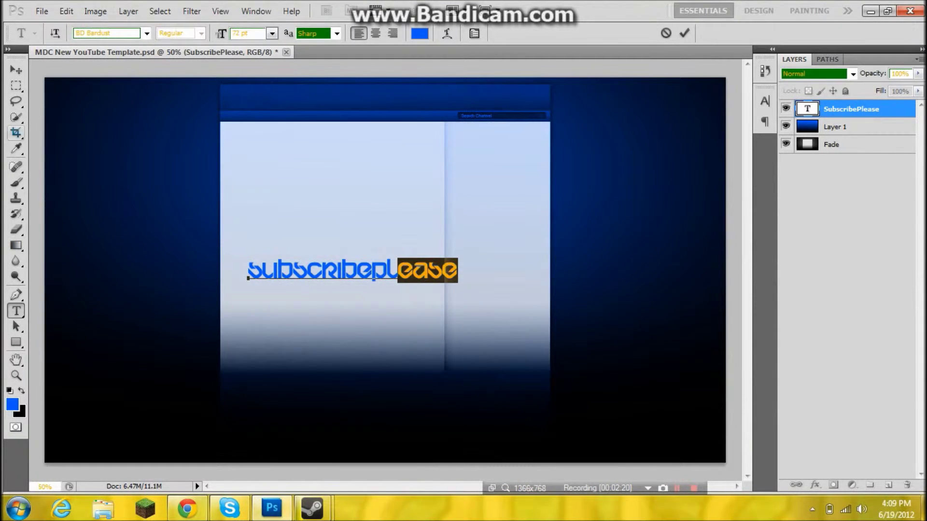
pyautogui.click(16, 70)
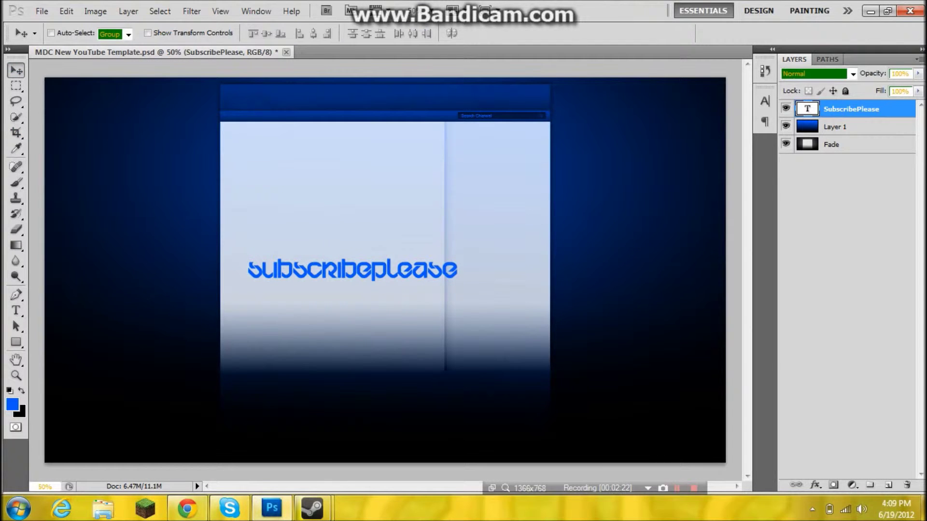
pyautogui.moveTo(353, 270); pyautogui.dragTo(188, 239)
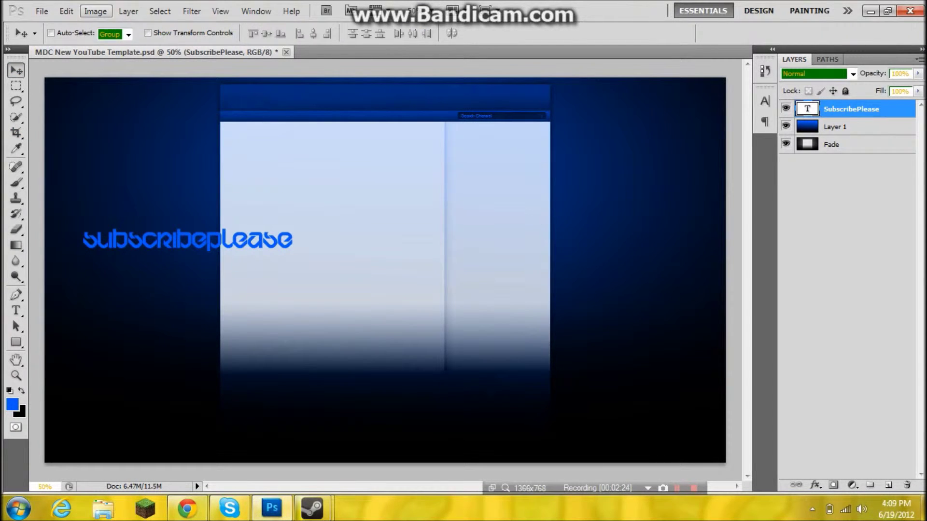
pyautogui.click(95, 11)
pyautogui.moveTo(66, 11)
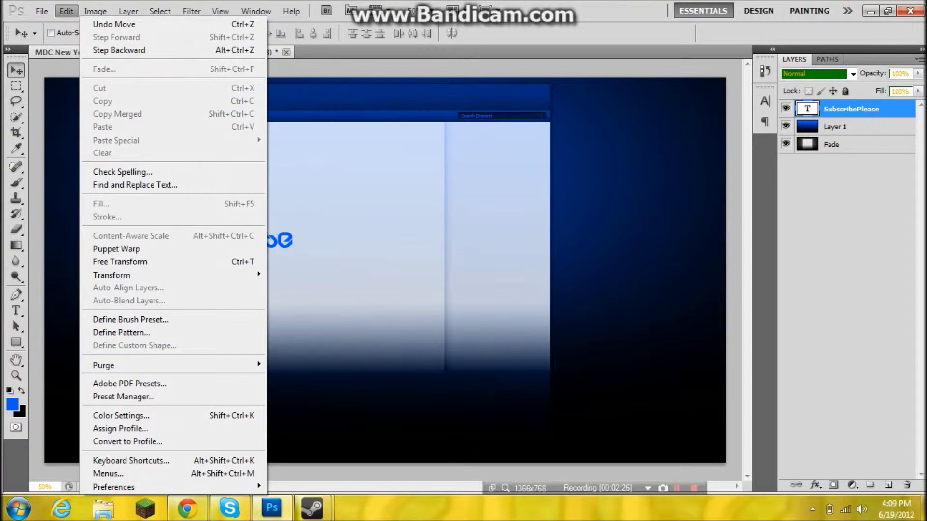
pyautogui.moveTo(222, 276)
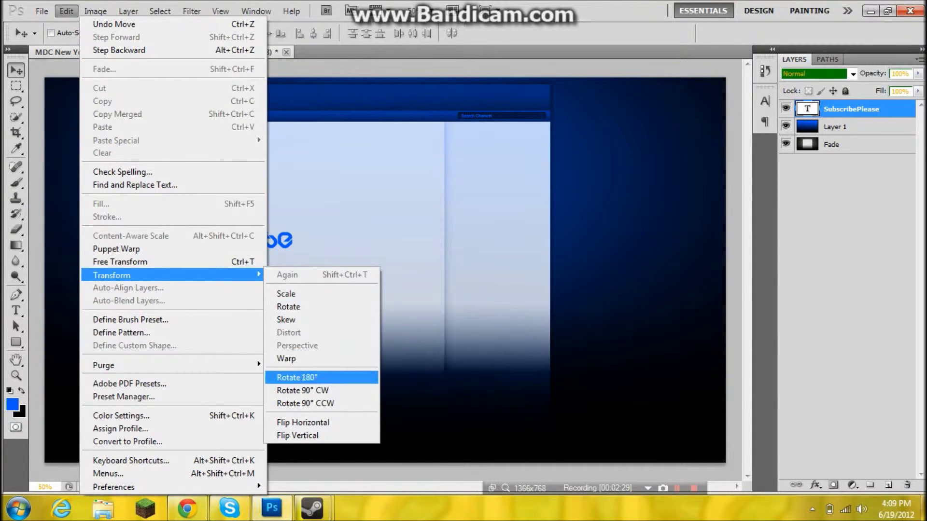
pyautogui.click(305, 403)
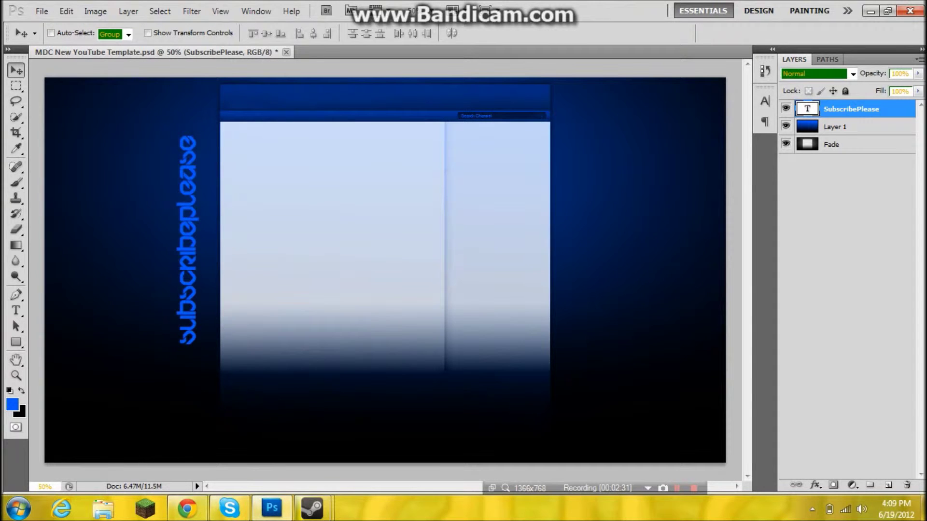
pyautogui.moveTo(188, 239); pyautogui.dragTo(212, 248)
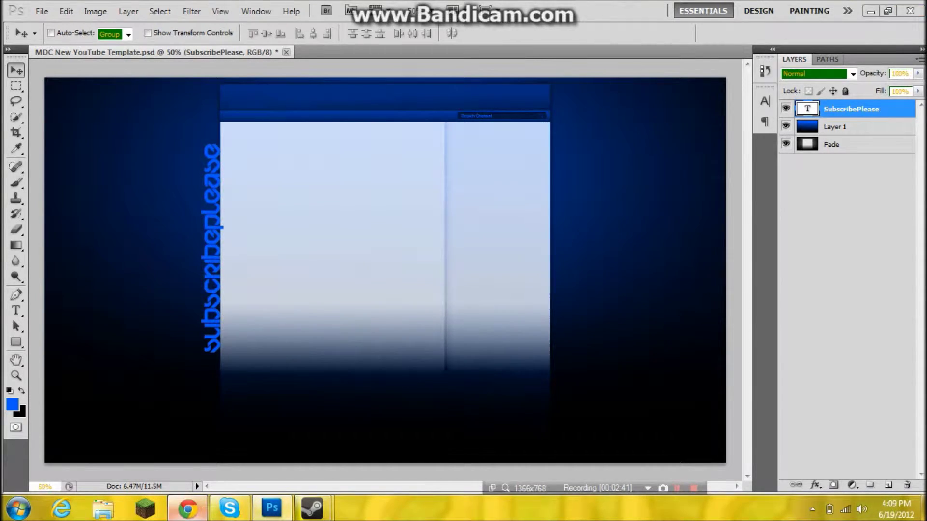
# - Switch to Chrome, examine how the background text frames the YouTube channel page, and return to Photoshop
pyautogui.click(187, 508)
pyautogui.scroll(3, 464, 253)
pyautogui.scroll(-8, 463, 254)
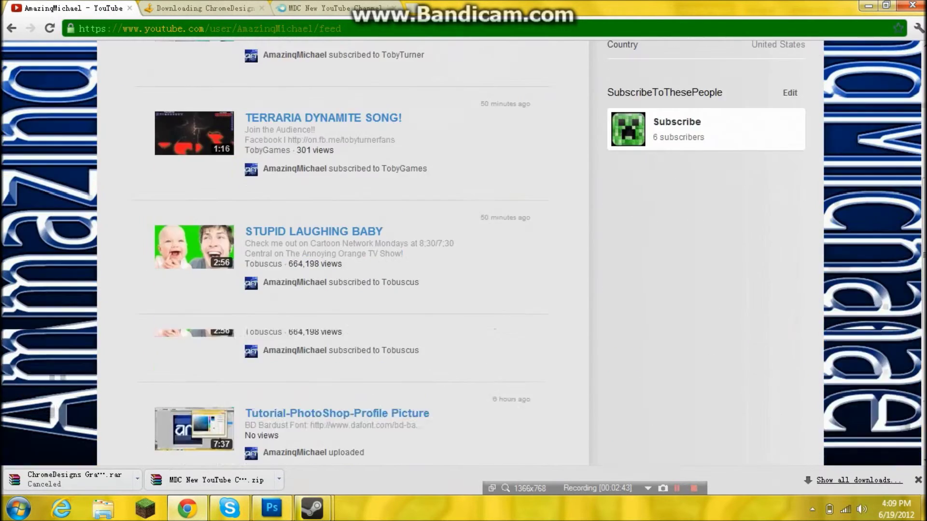
pyautogui.scroll(5, 463, 254)
pyautogui.scroll(4, 464, 253)
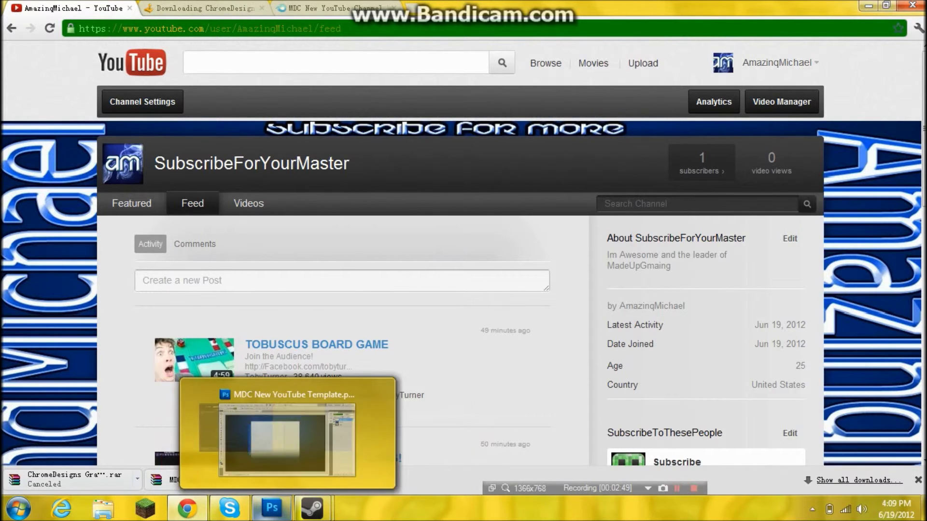
pyautogui.click(272, 508)
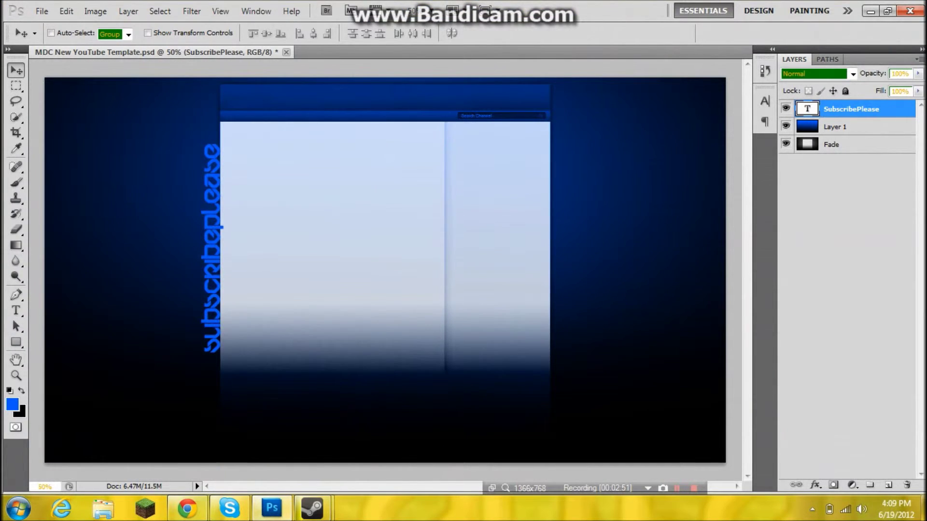
pyautogui.click(187, 508)
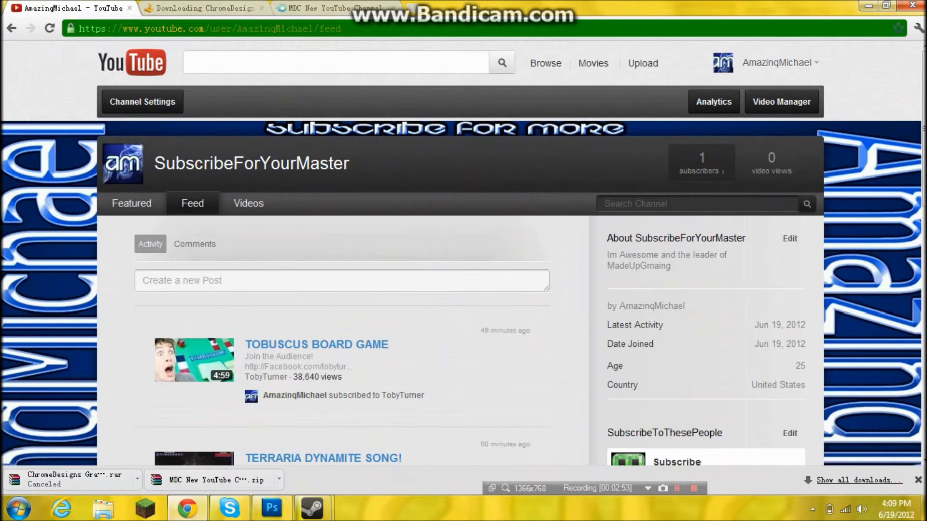
pyautogui.click(272, 508)
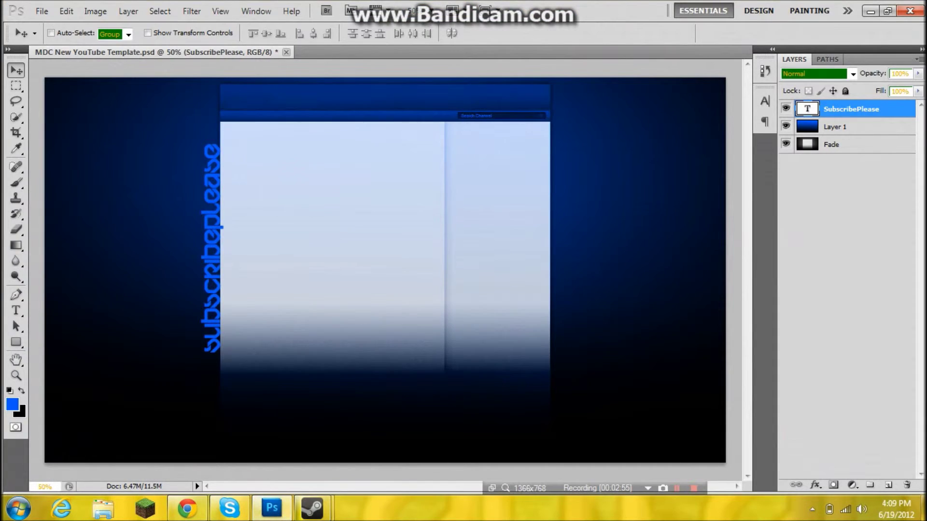
# - Start saving a copy to the Desktop under the file name "MDC New YouTube Templaterq3TEQTE"
pyautogui.click(42, 11)
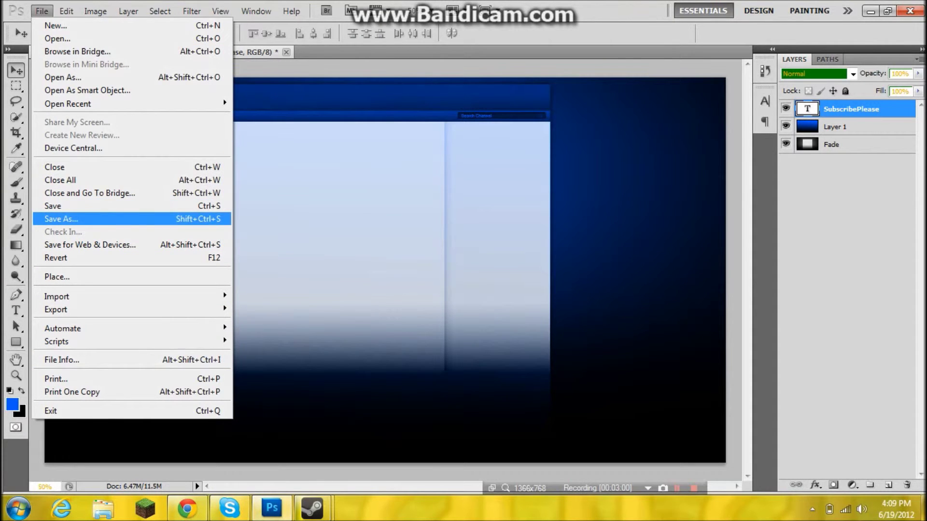
pyautogui.press('Return')
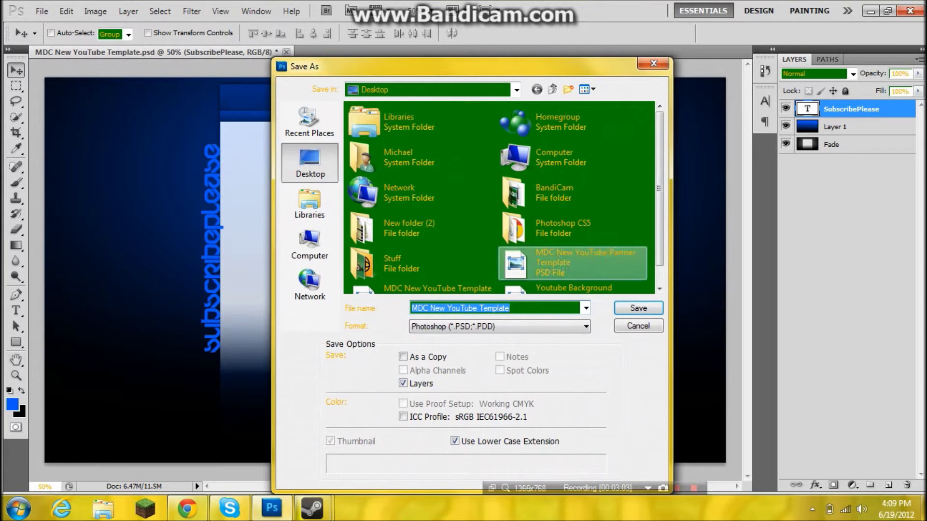
pyautogui.press('End')
pyautogui.write('rq3TEQTE')
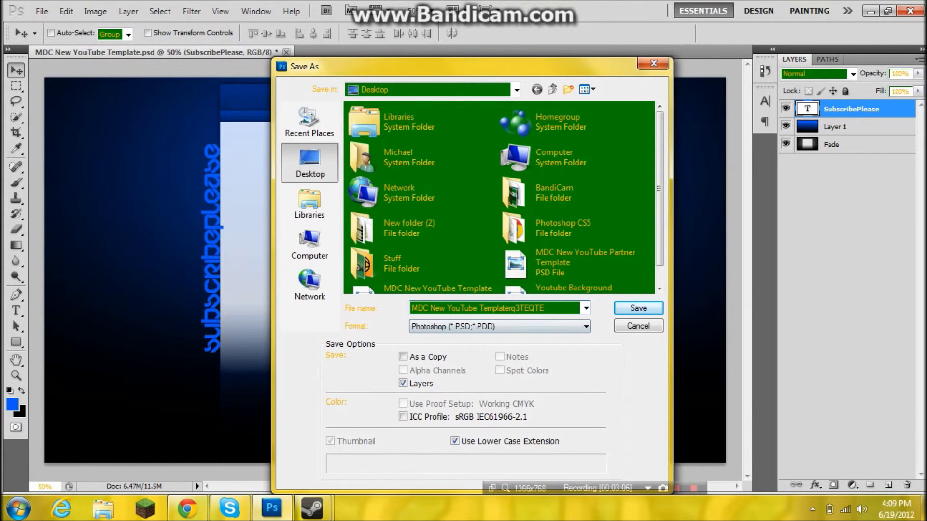
# - Choose JPEG as the file format and save the image at Maximum quality (12) with Baseline ("Standard") format
pyautogui.click(498, 326)
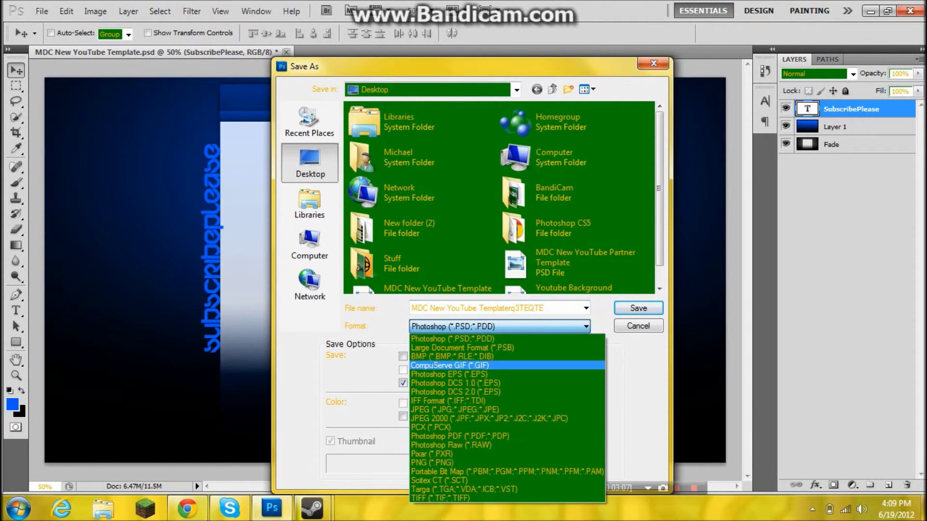
pyautogui.press('Up')
pyautogui.press('Up')
pyautogui.press('Up')
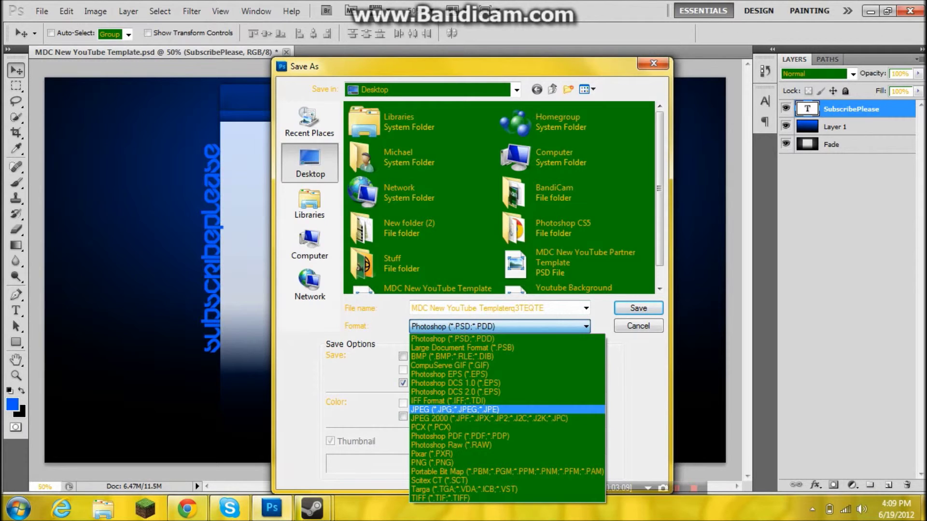
pyautogui.press('Down')
pyautogui.press('Down')
pyautogui.press('Down')
pyautogui.press('Down')
pyautogui.press('Down')
pyautogui.press('Down')
pyautogui.press('Down')
pyautogui.press('Down')
pyautogui.press('Up')
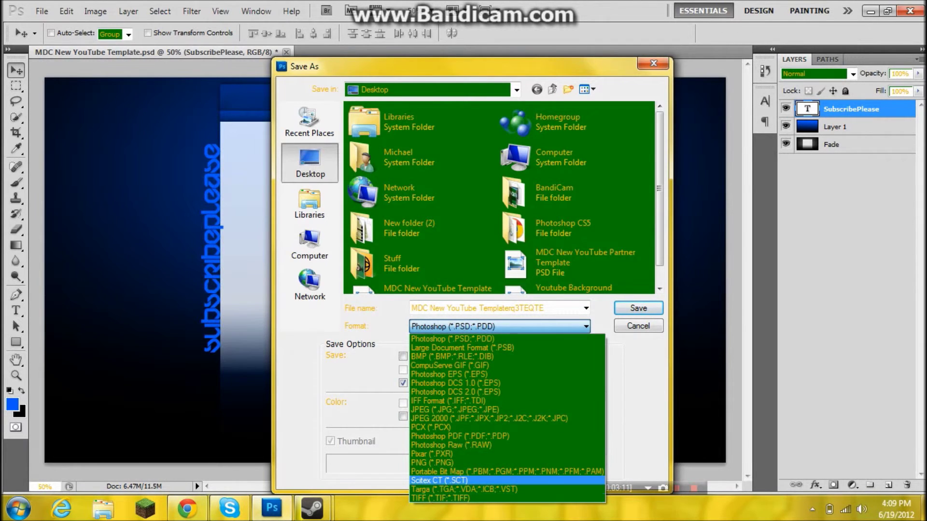
pyautogui.press('Up')
pyautogui.press('Up')
pyautogui.press('Up')
pyautogui.press('Down')
pyautogui.press('Down')
pyautogui.press('Up')
pyautogui.press('Up')
pyautogui.press('Down')
pyautogui.press('Up')
pyautogui.press('Up')
pyautogui.press('Up')
pyautogui.press('Up')
pyautogui.press('Up')
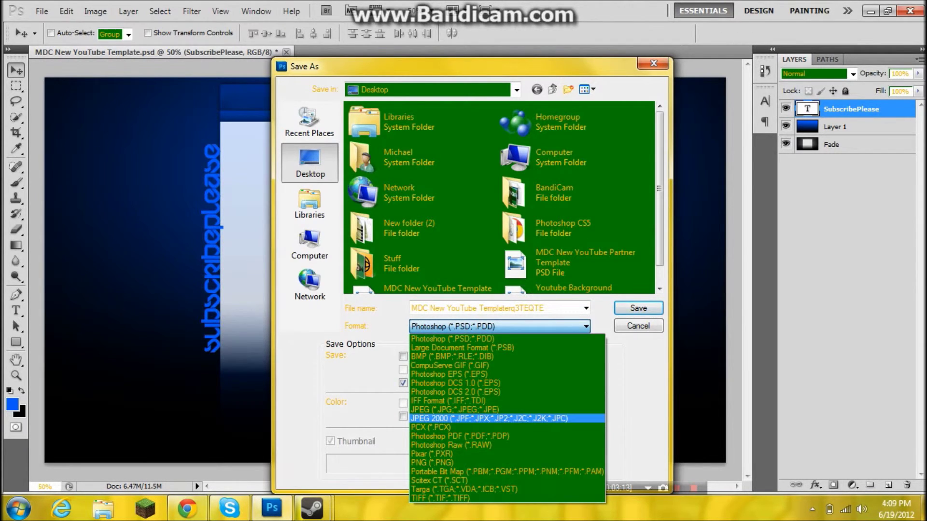
pyautogui.press('Up')
pyautogui.press('Return')
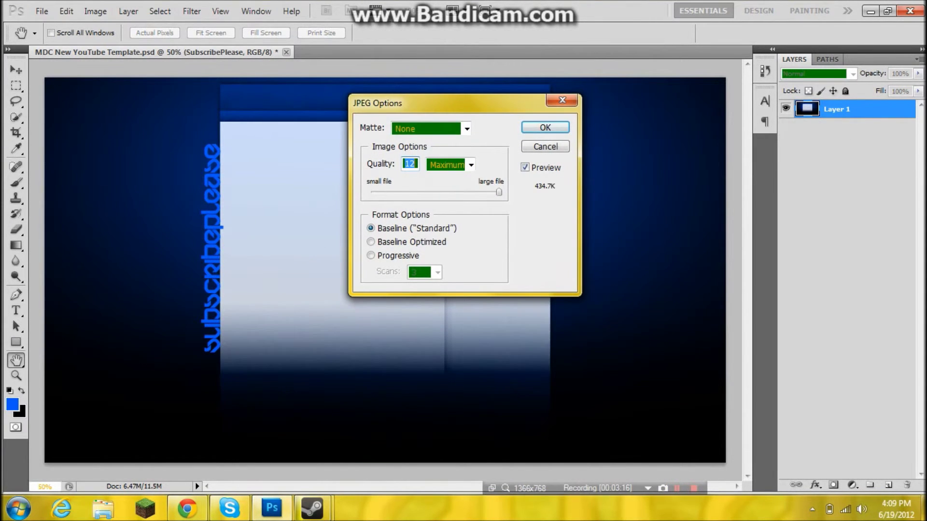
pyautogui.press('Return')
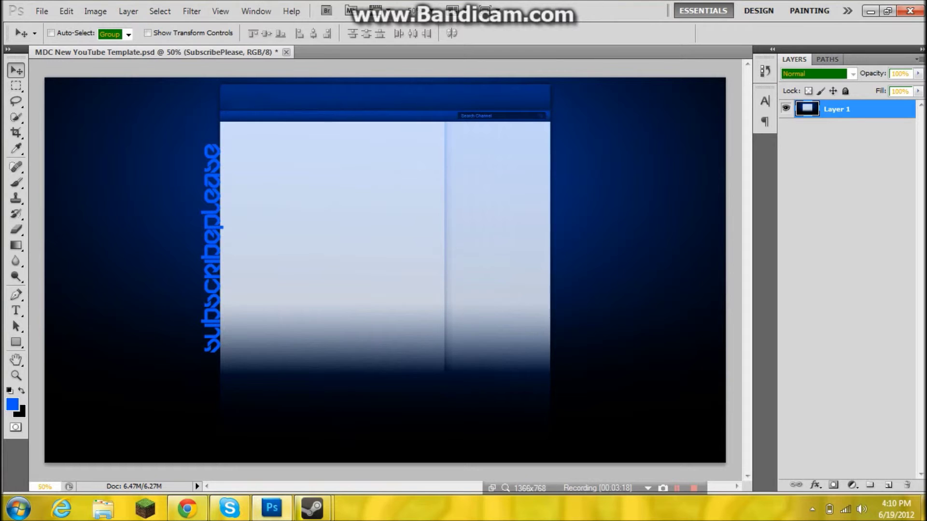
# - Minimize the Photoshop and Chrome windows to view the files on the desktop
pyautogui.click(871, 11)
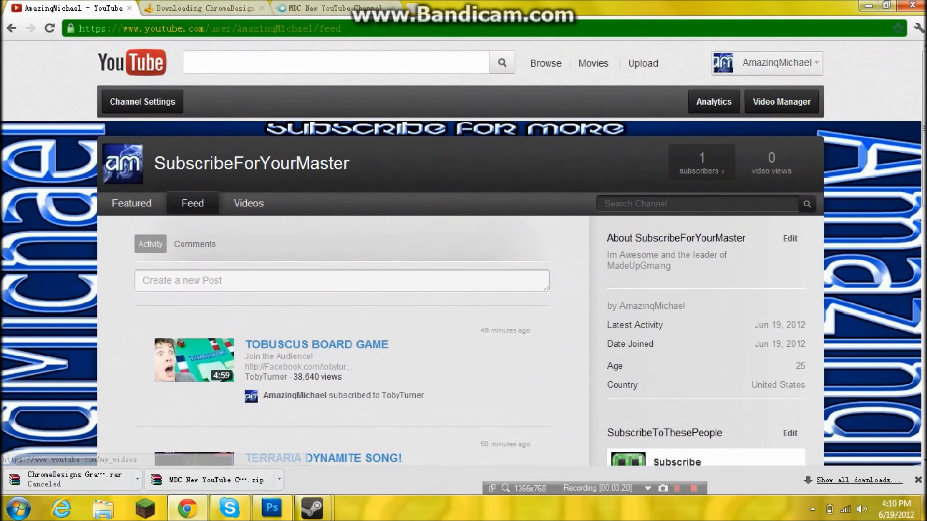
pyautogui.click(868, 5)
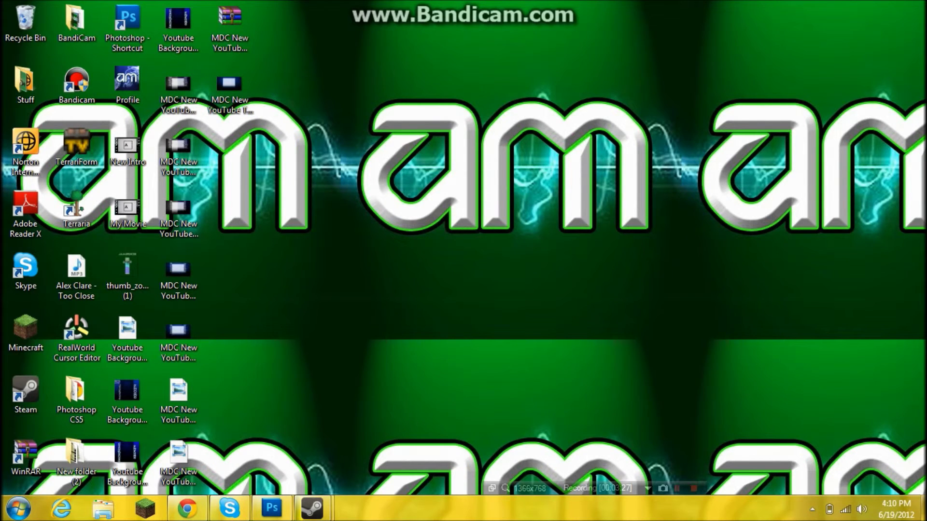
pyautogui.moveTo(357, 303); pyautogui.dragTo(925, 419)
pyautogui.moveTo(689, 334); pyautogui.dragTo(335, 0)
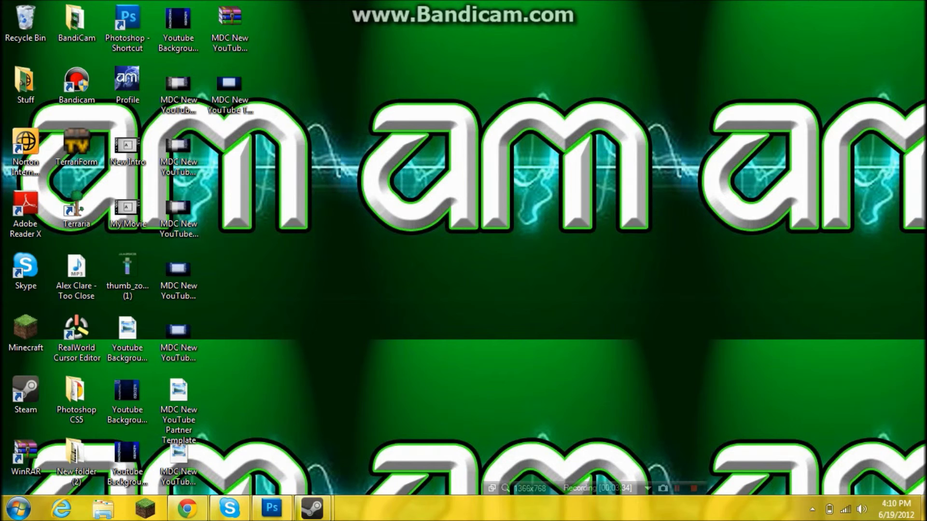
pyautogui.moveTo(675, 338); pyautogui.dragTo(340, 0)
pyautogui.moveTo(679, 337); pyautogui.dragTo(344, 2)
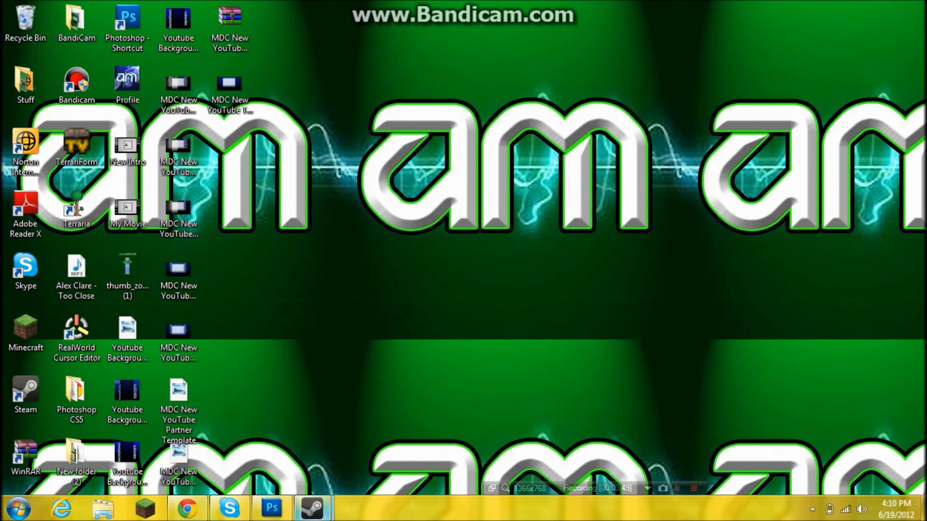
pyautogui.moveTo(273, 508)
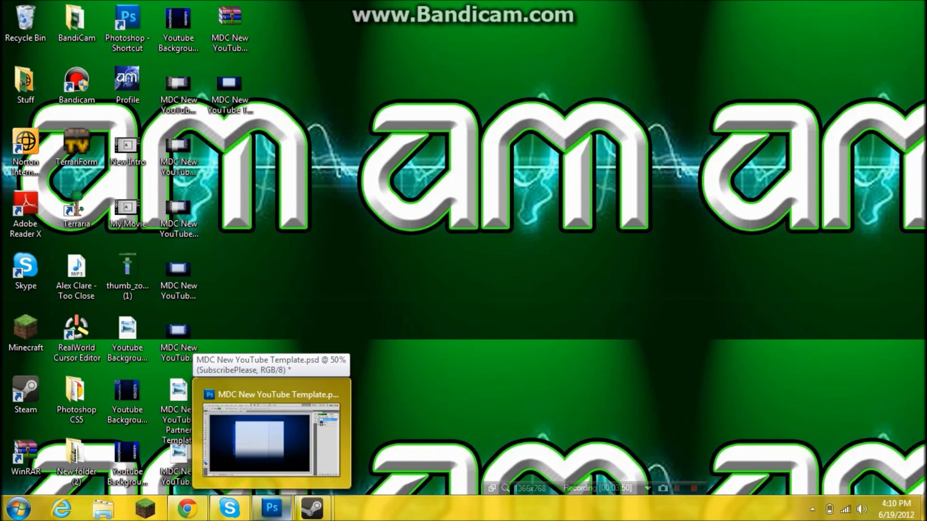